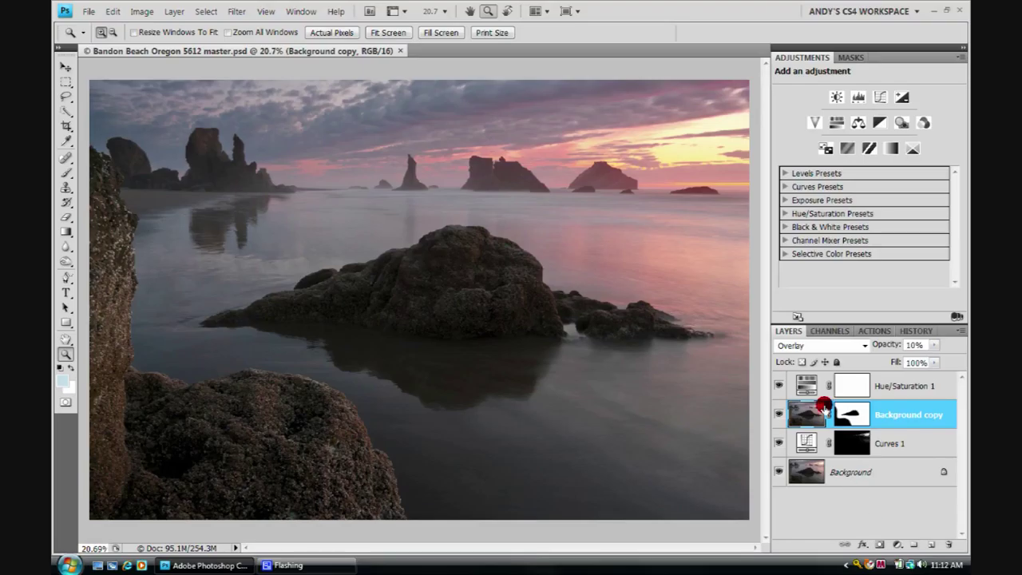
Review the Resample Image interpolation options in Image Size, then close it without resizing.
{"action": "left_click", "coordinate": [144, 11]}
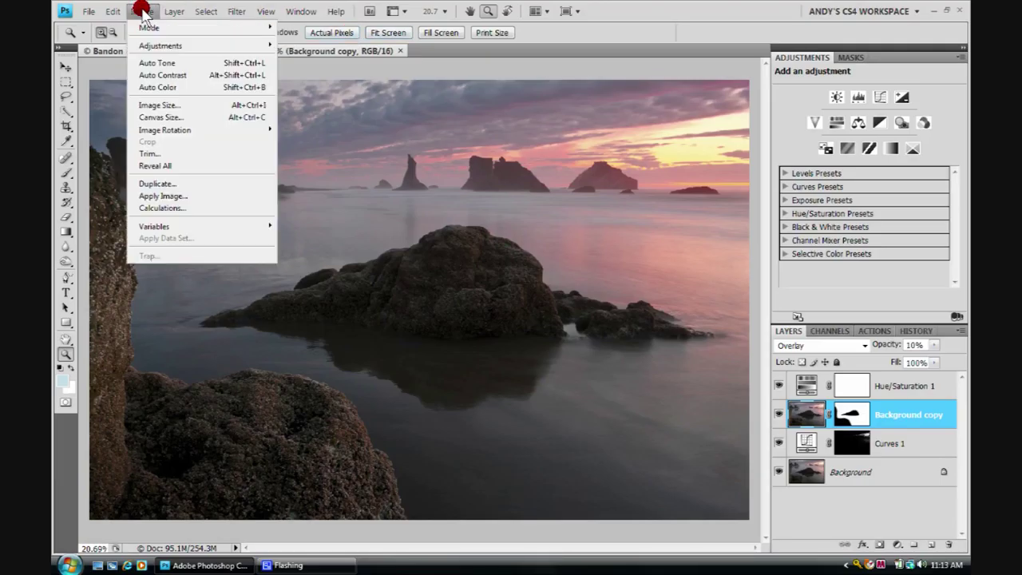
{"action": "left_click", "coordinate": [161, 104]}
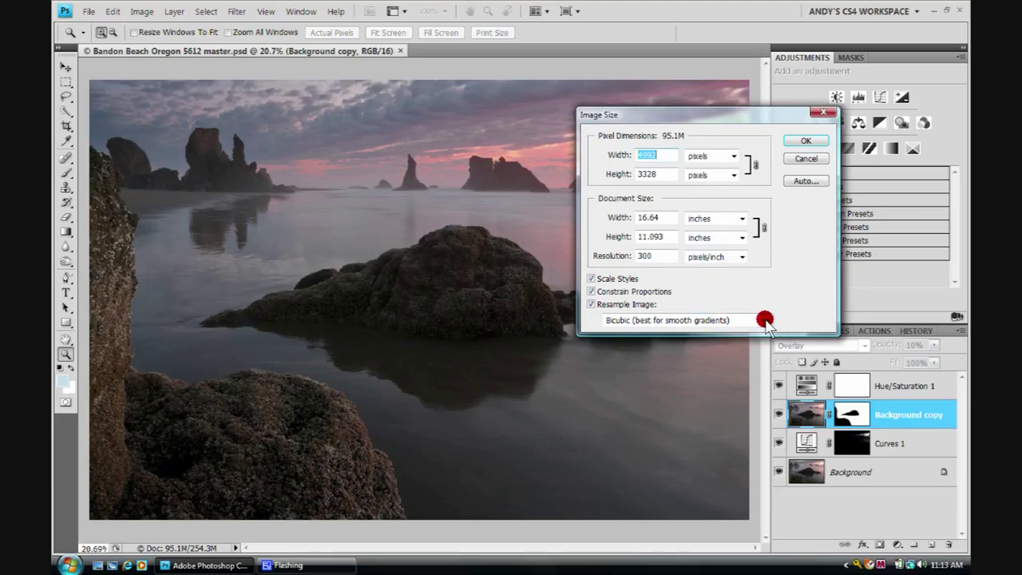
{"action": "left_click", "coordinate": [765, 320]}
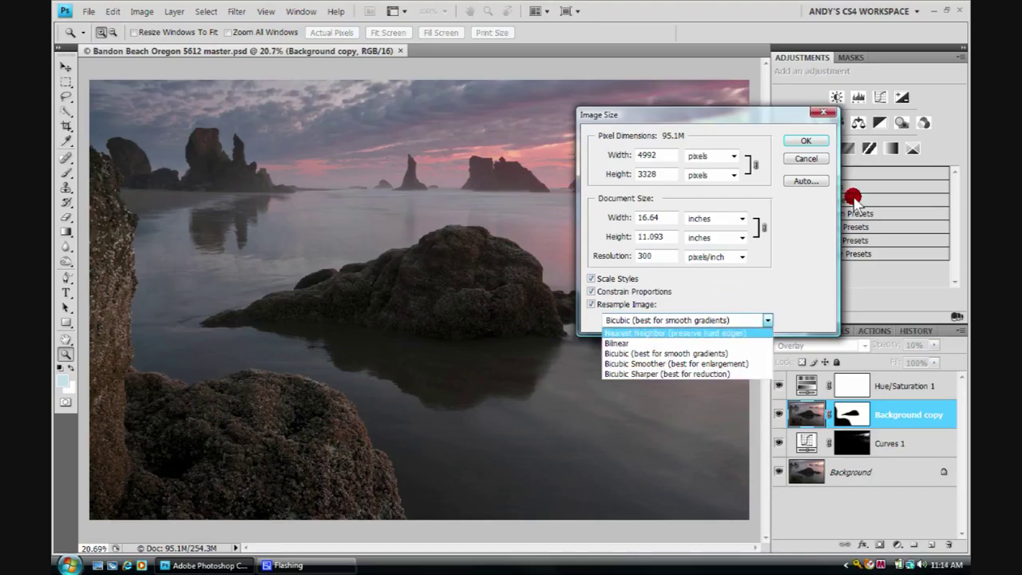
{"action": "left_click", "coordinate": [826, 116]}
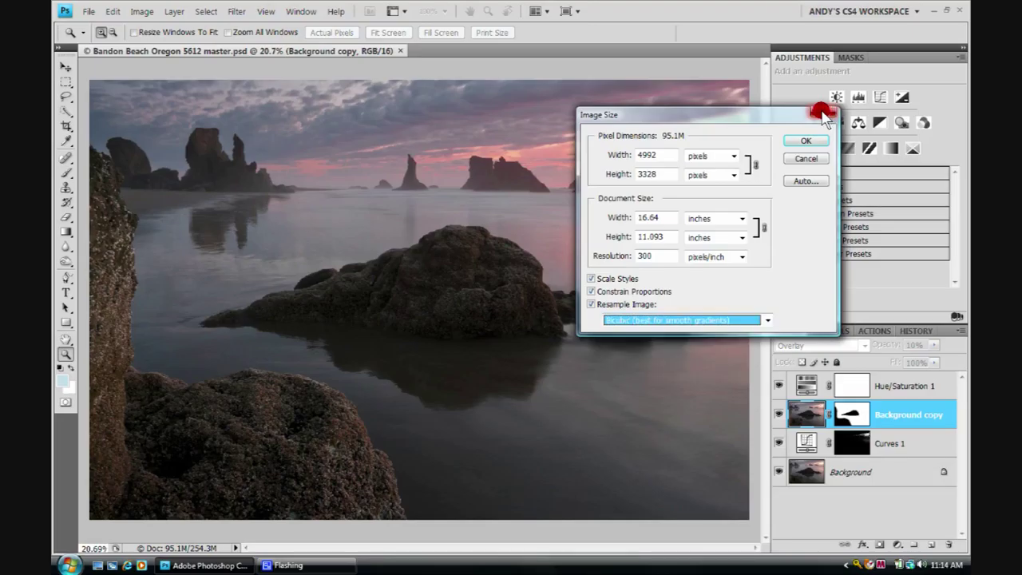
{"action": "left_click", "coordinate": [825, 117]}
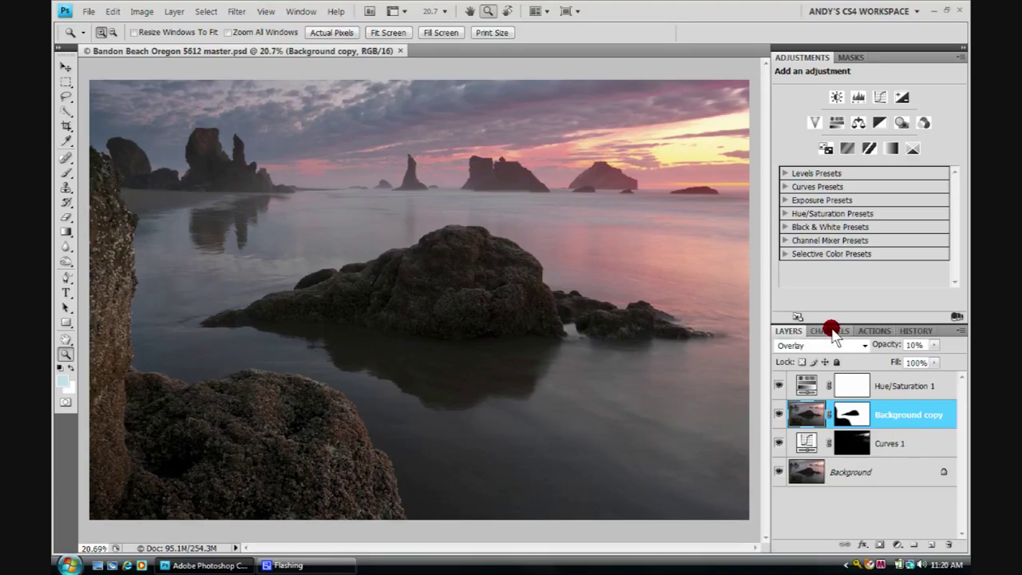
Drag Alpha 1 to the Channels trash, then flatten all layers into a single Background.
{"action": "left_click", "coordinate": [830, 331]}
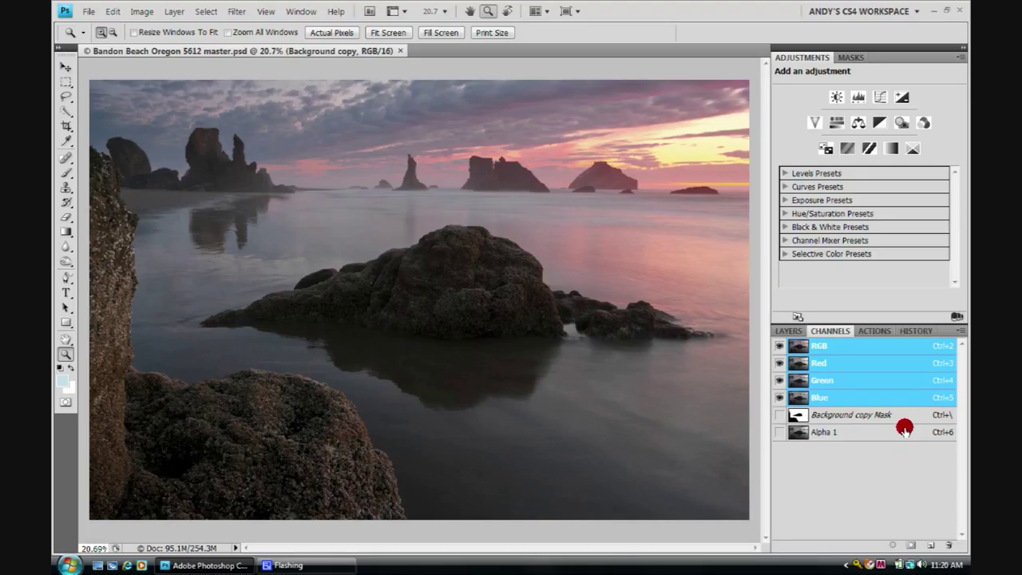
{"action": "left_click_drag", "start_coordinate": [905, 429], "coordinate": [948, 546]}
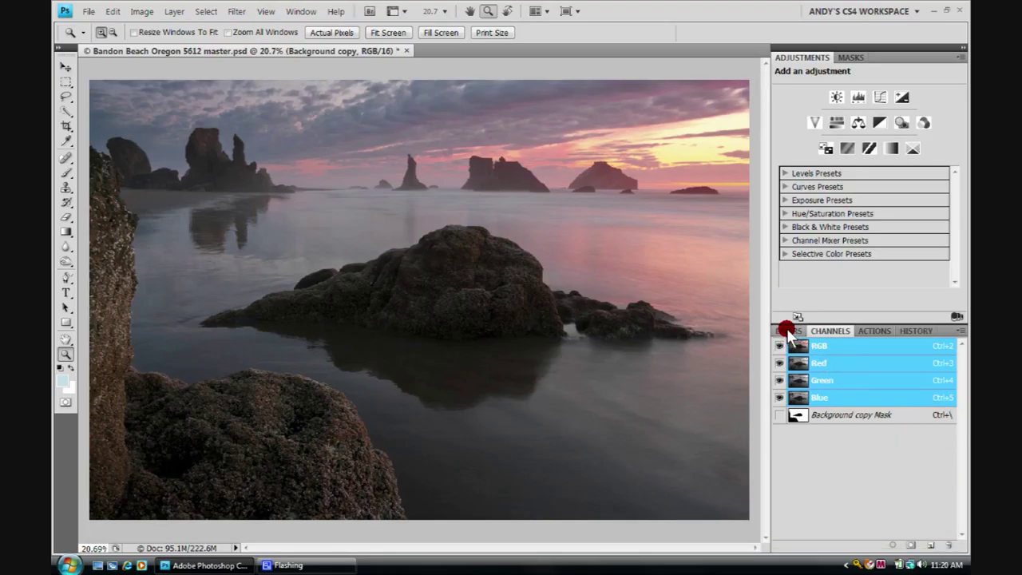
{"action": "left_click", "coordinate": [787, 331]}
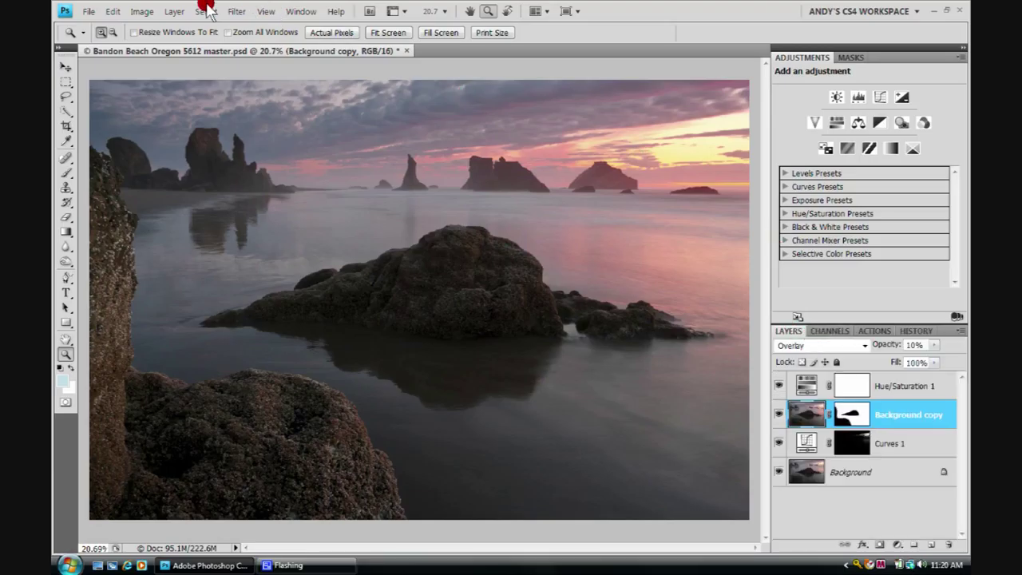
{"action": "left_click", "coordinate": [138, 12]}
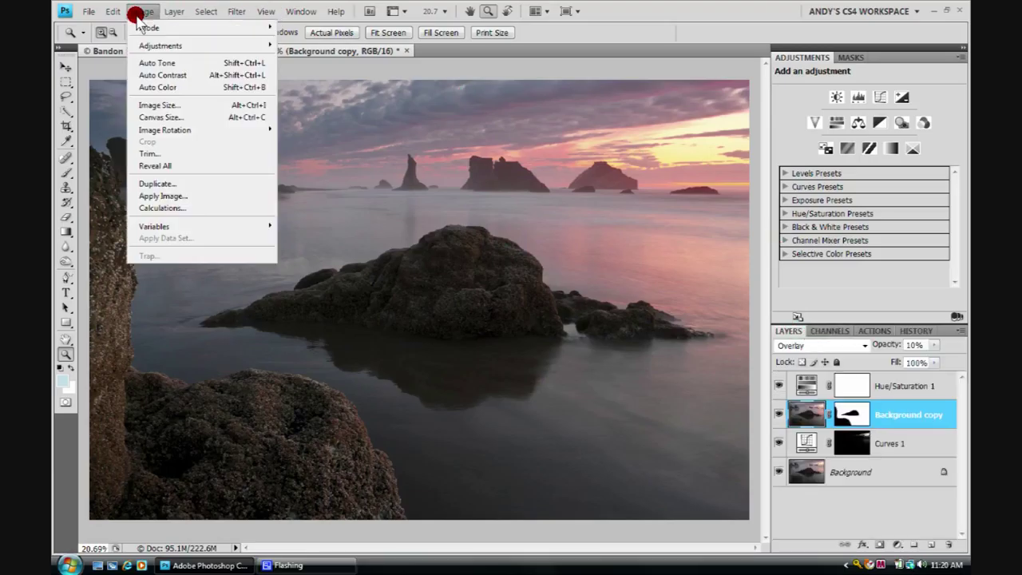
{"action": "left_click_drag", "start_coordinate": [138, 16], "coordinate": [236, 417]}
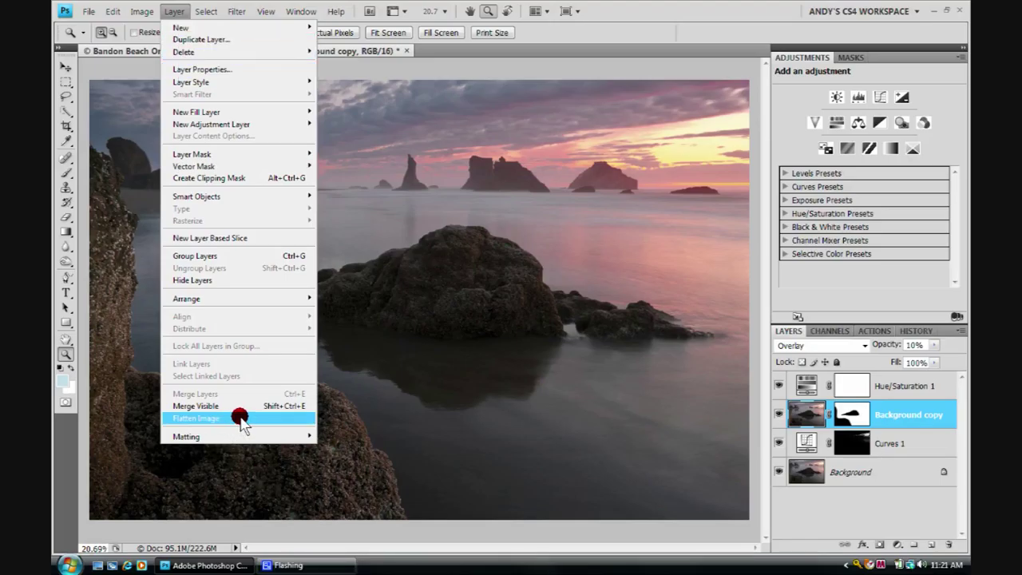
{"action": "left_click", "coordinate": [240, 417]}
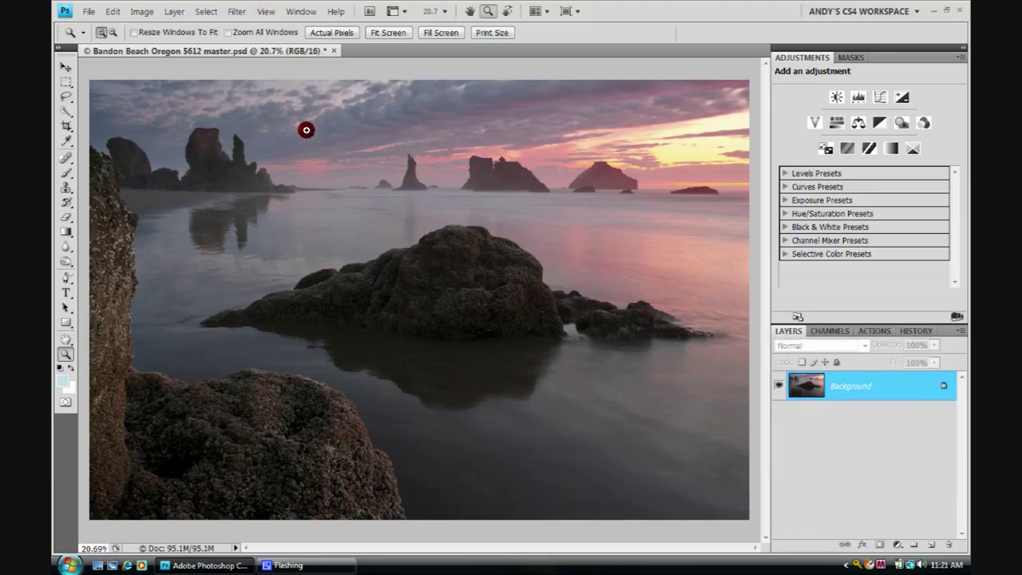
Resize the image to 16 inches high (24 × 16 in) using Bicubic Smoother.
{"action": "left_click", "coordinate": [152, 13]}
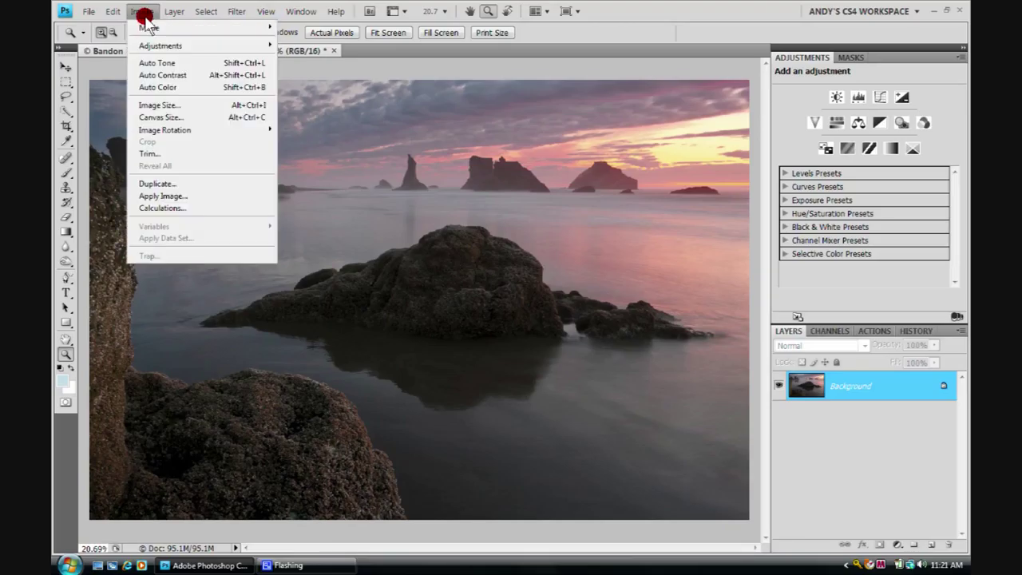
{"action": "left_click", "coordinate": [154, 105]}
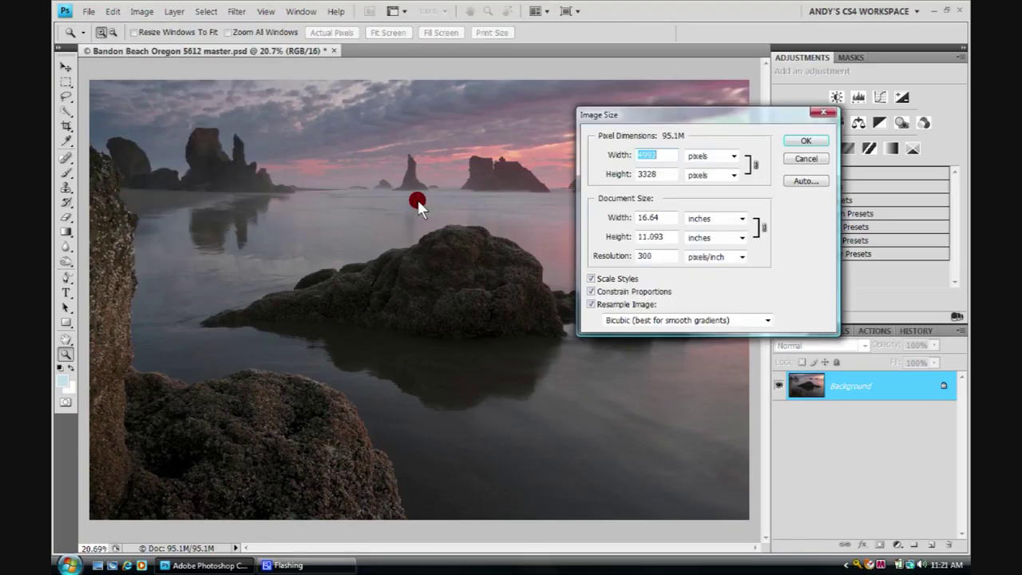
{"action": "double_click", "coordinate": [659, 237]}
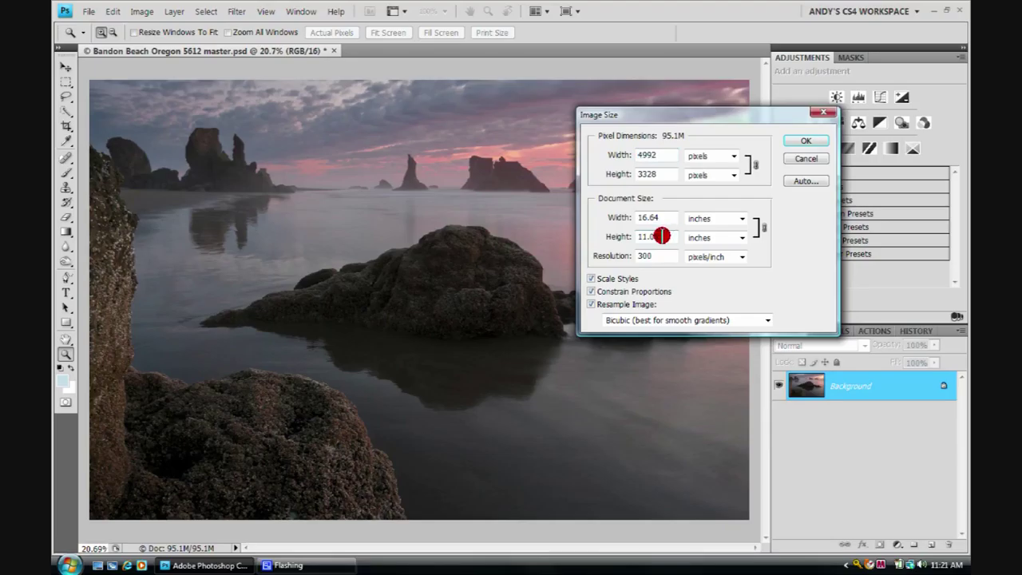
{"action": "type", "text": "16"}
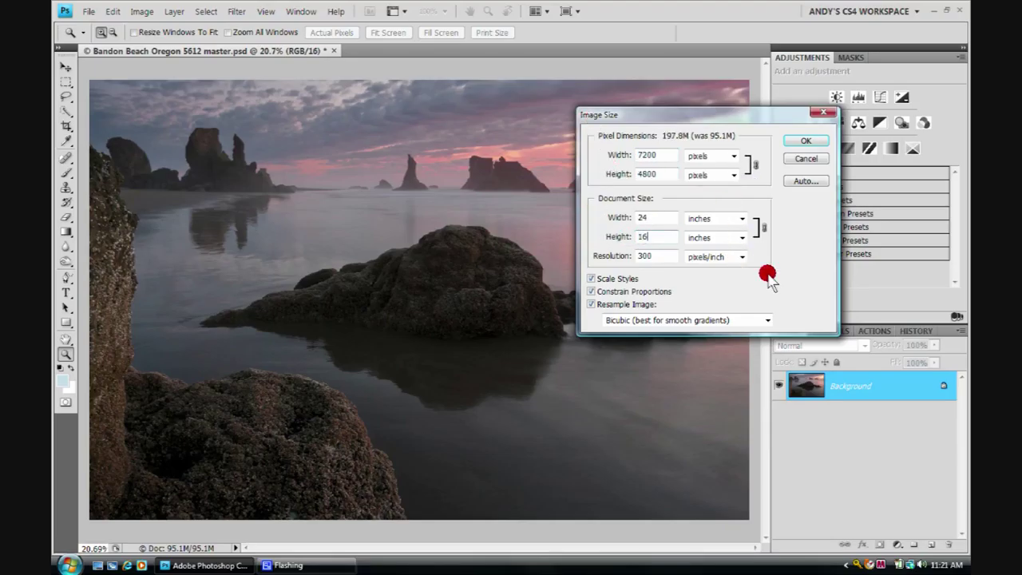
{"action": "left_click", "coordinate": [767, 319]}
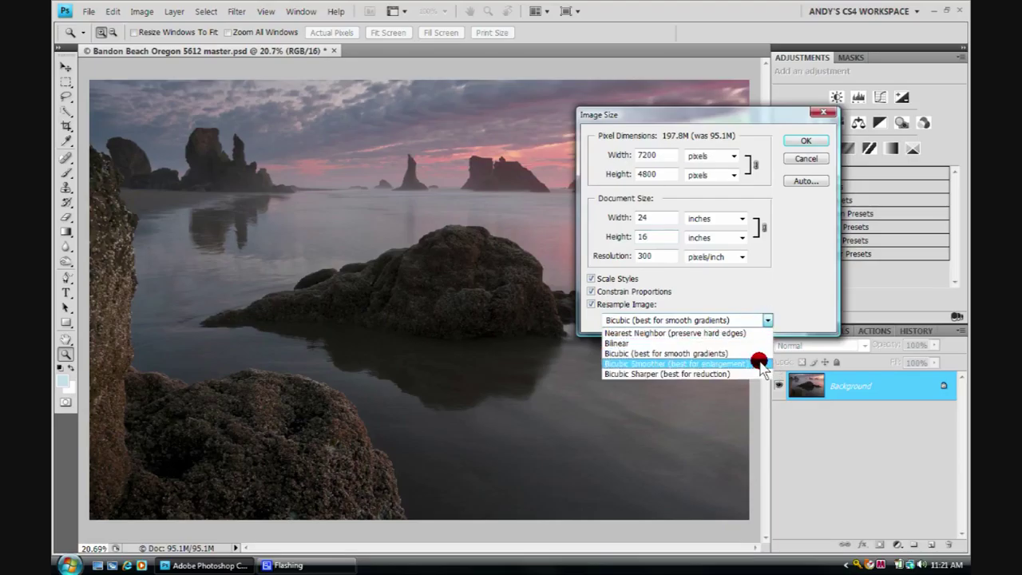
{"action": "left_click", "coordinate": [757, 363]}
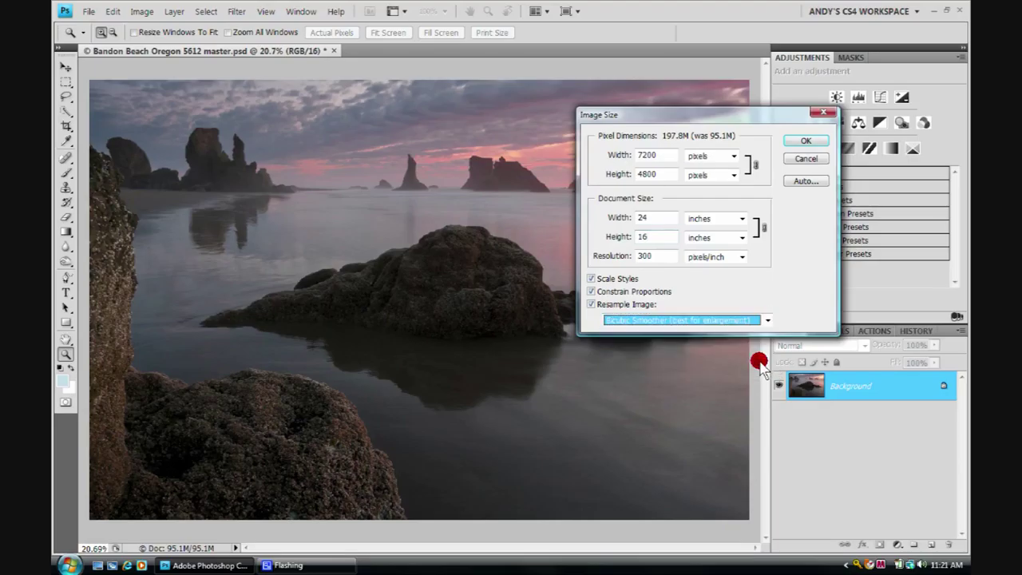
{"action": "left_click", "coordinate": [813, 159]}
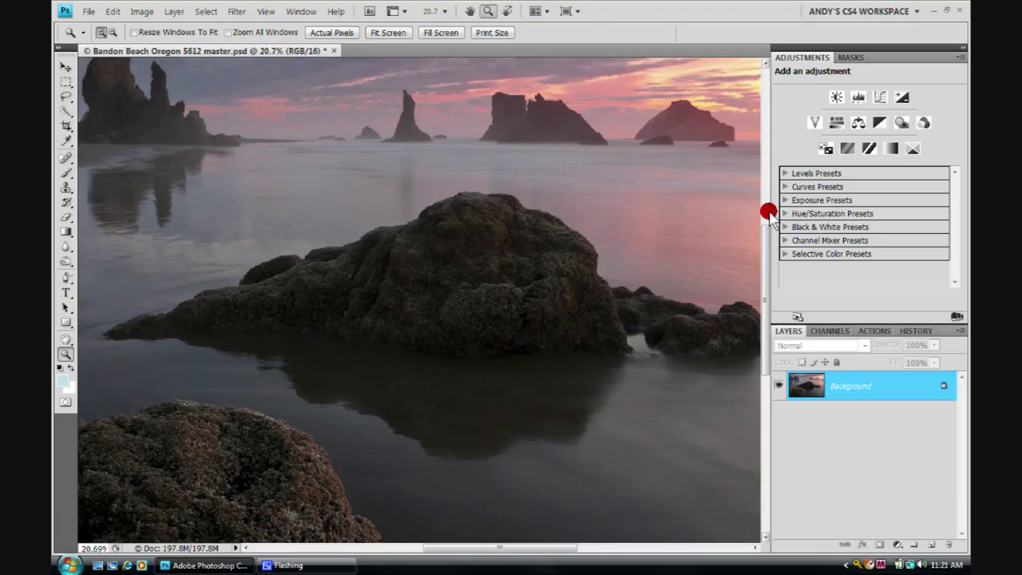
Convert the image to 8 bits per channel.
{"action": "left_click", "coordinate": [141, 11]}
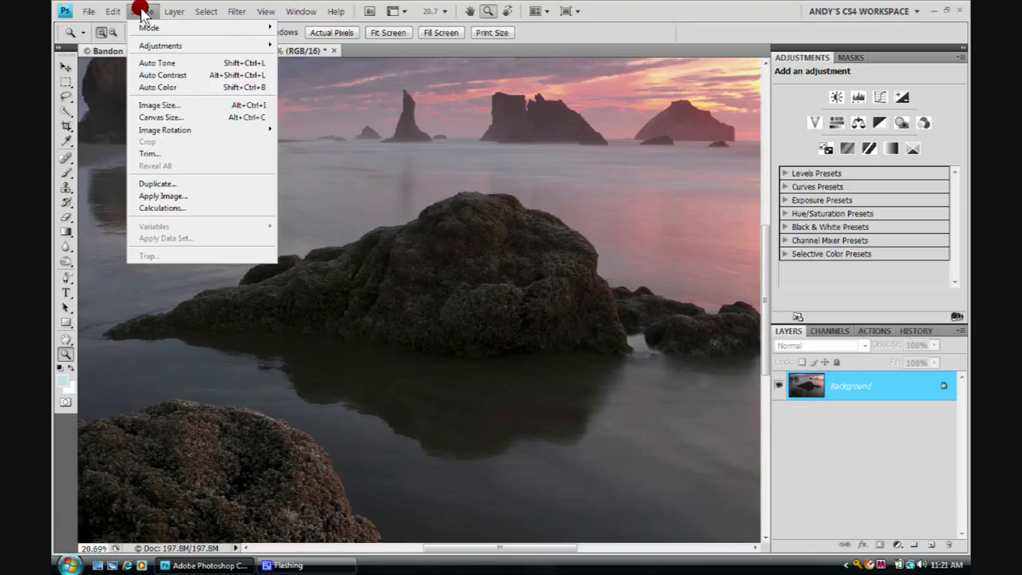
{"action": "mouse_move", "coordinate": [144, 28]}
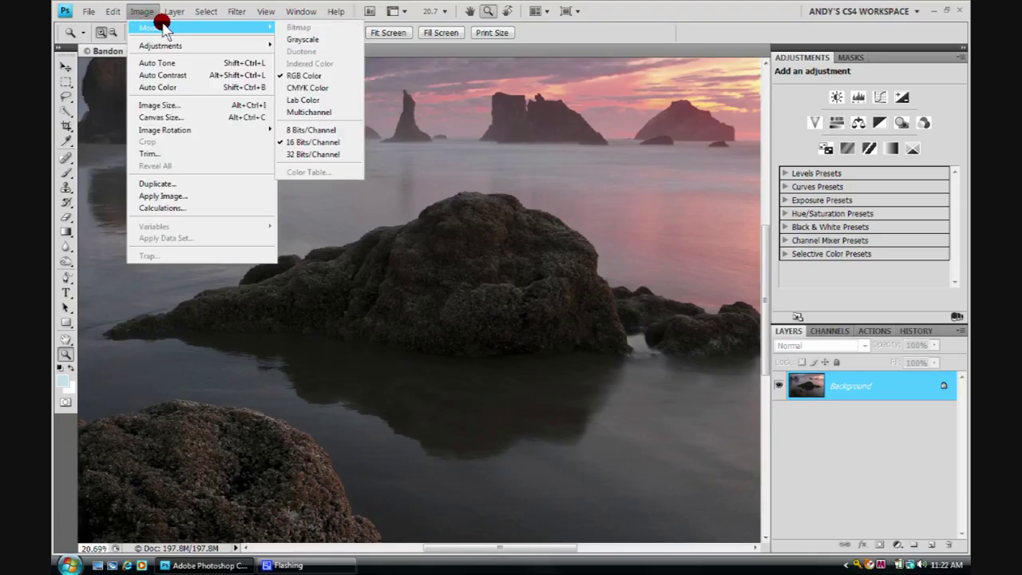
{"action": "left_click", "coordinate": [336, 130]}
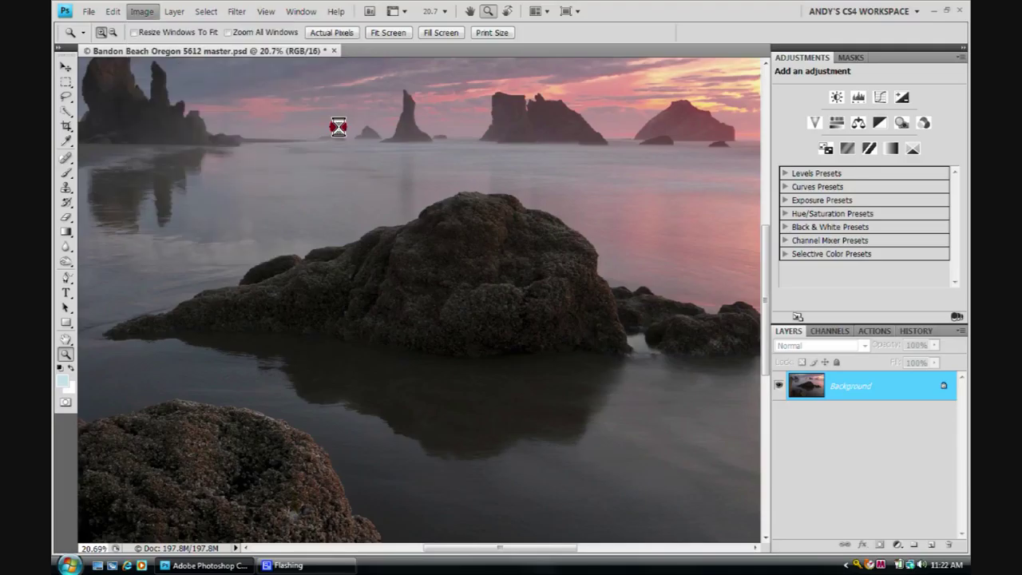
Convert the image's profile from ProPhoto RGB to Adobe RGB (1998).
{"action": "left_click", "coordinate": [112, 11]}
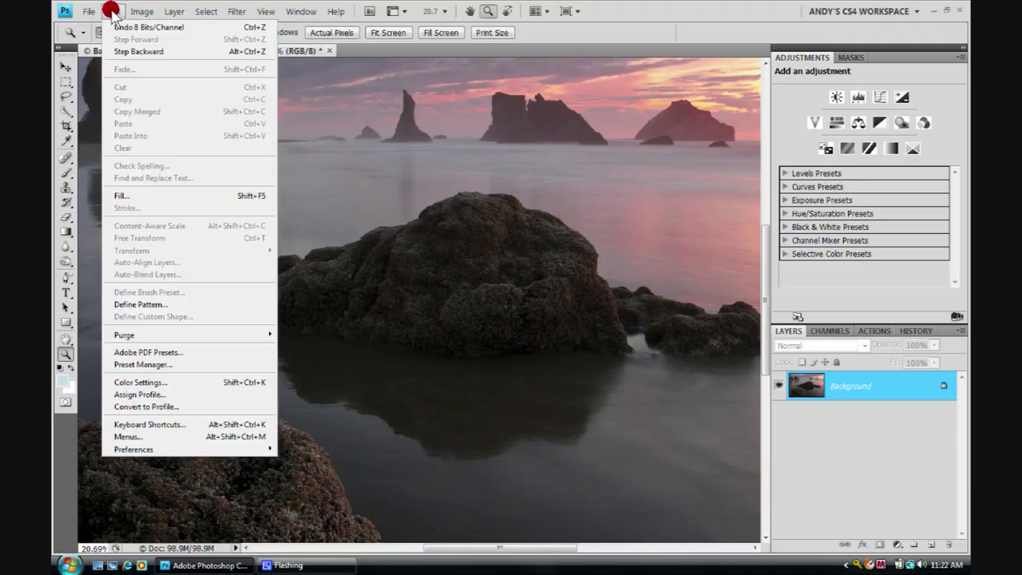
{"action": "left_click", "coordinate": [184, 406]}
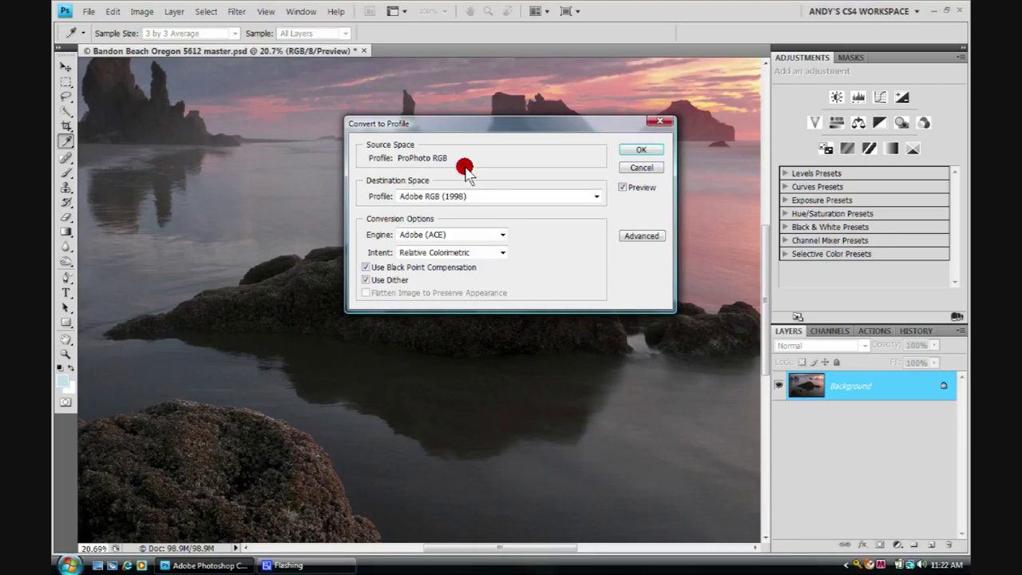
{"action": "left_click", "coordinate": [596, 197]}
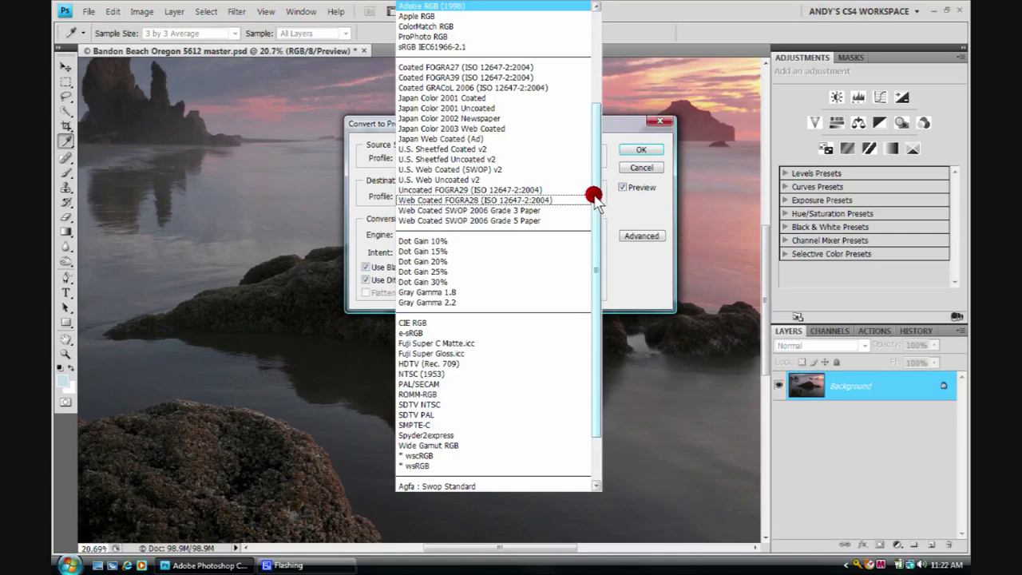
{"action": "mouse_move", "coordinate": [596, 200]}
{"action": "left_mouse_down"}
{"action": "mouse_move", "coordinate": [508, 12]}
{"action": "mouse_move", "coordinate": [489, 12]}
{"action": "left_mouse_up"}
{"action": "left_click", "coordinate": [633, 150]}
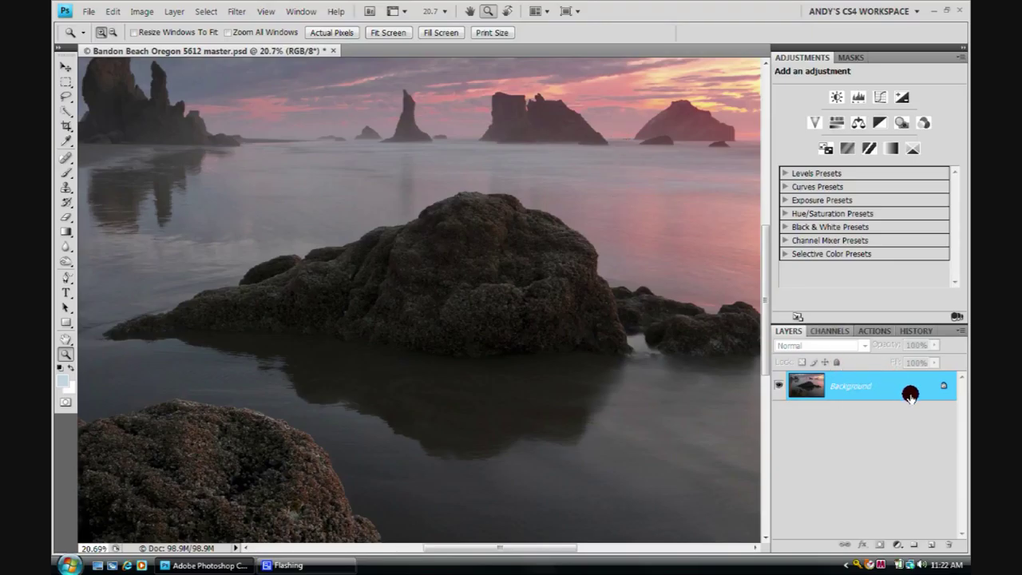
Duplicate the Background layer and set the copy's blend mode to Luminosity.
{"action": "left_click_drag", "start_coordinate": [912, 389], "coordinate": [927, 541]}
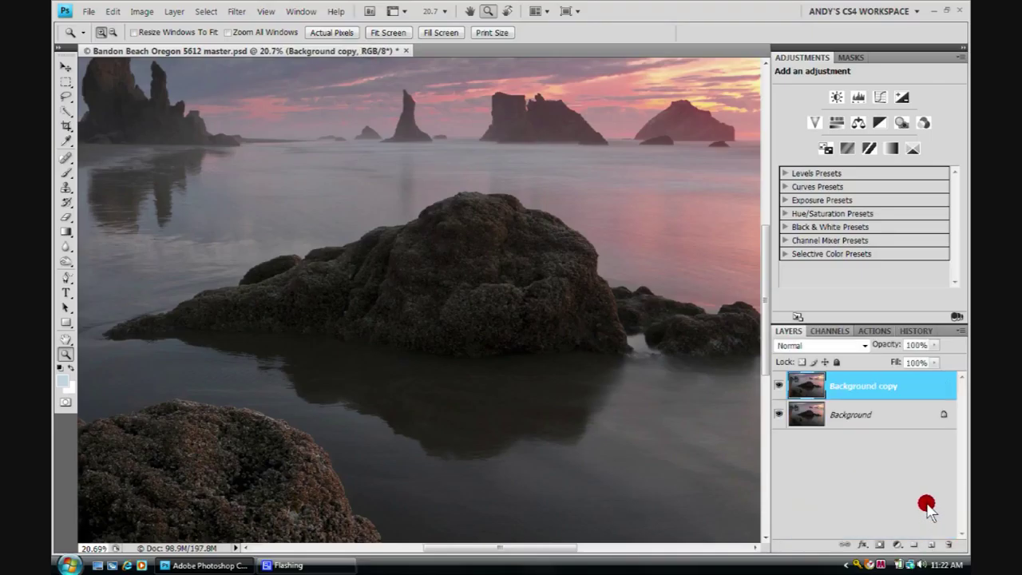
{"action": "left_click", "coordinate": [862, 345]}
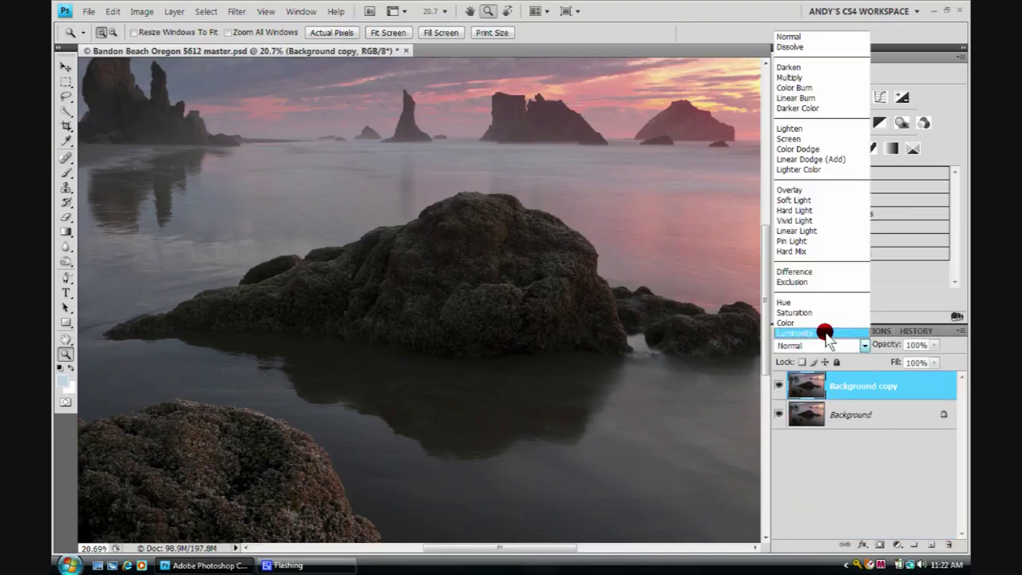
{"action": "left_click", "coordinate": [826, 334]}
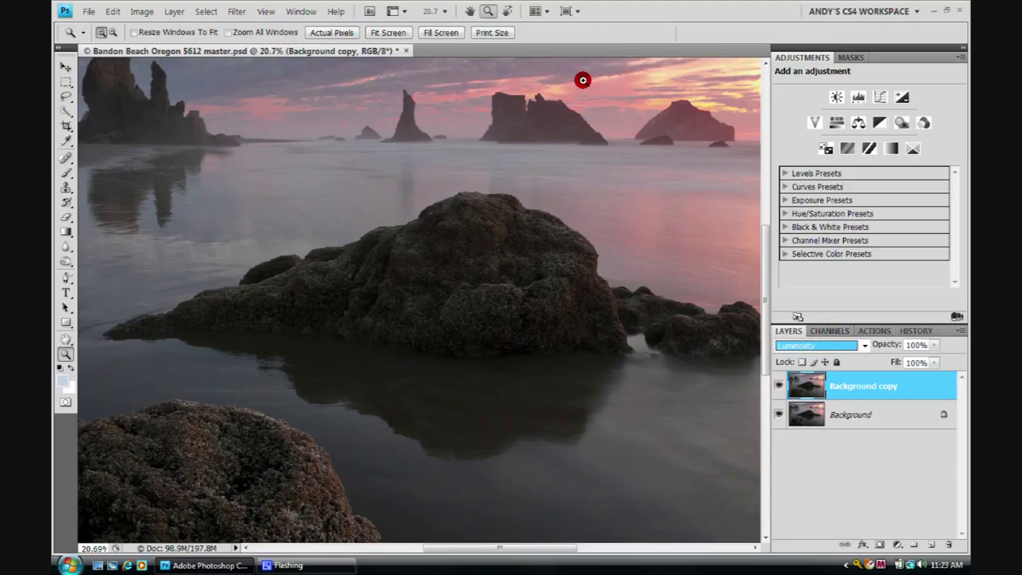
View the photo at print size and zoom in a little closer.
{"action": "left_click", "coordinate": [492, 33]}
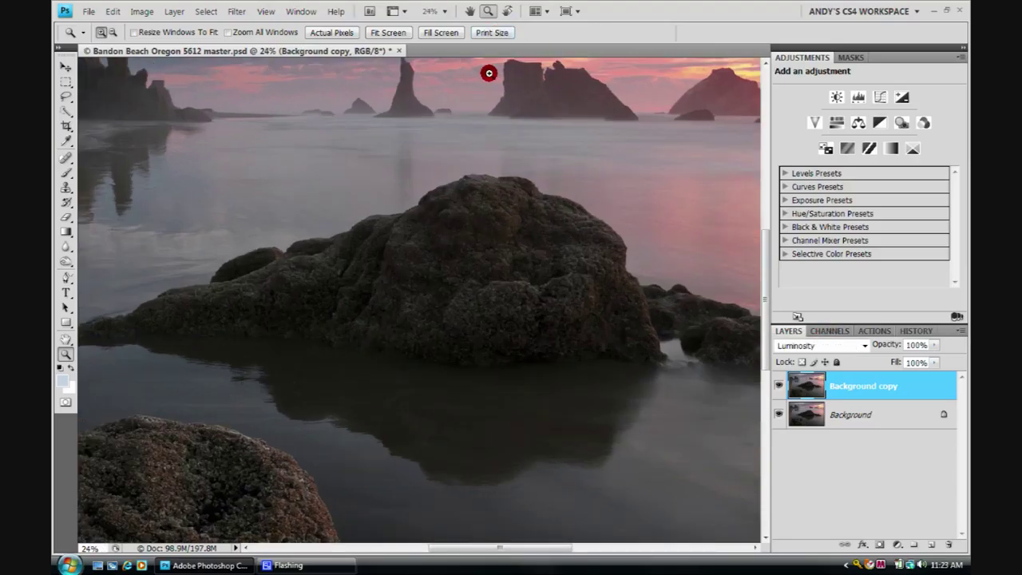
{"action": "left_click_drag", "start_coordinate": [418, 151], "coordinate": [536, 260]}
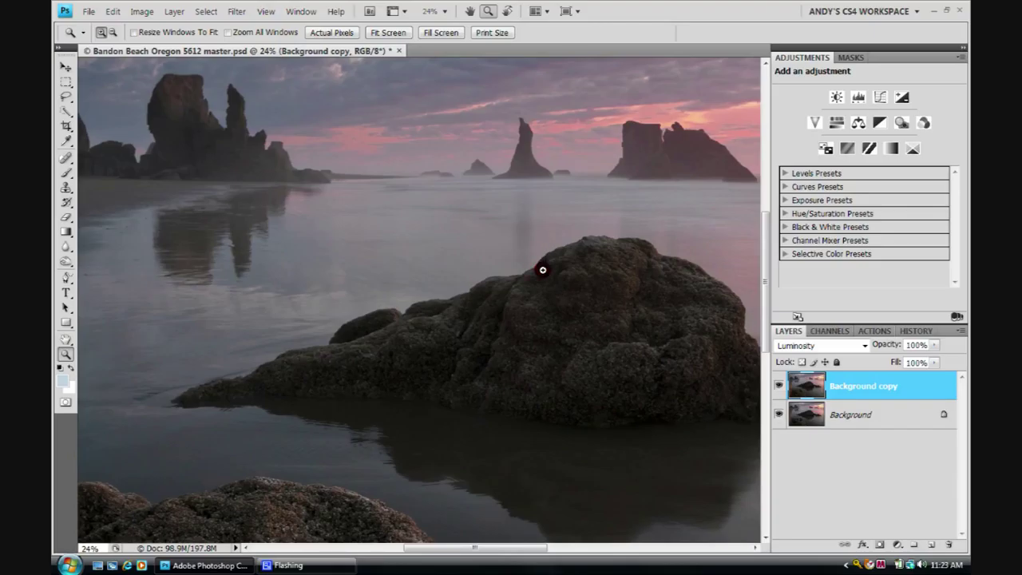
{"action": "left_click_drag", "start_coordinate": [527, 336], "coordinate": [528, 349]}
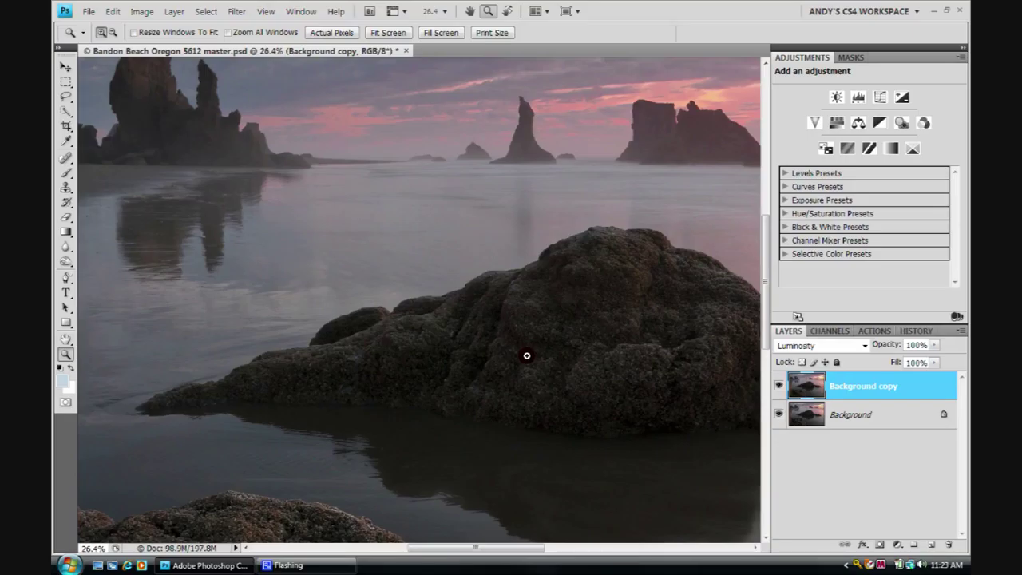
{"action": "left_click_drag", "start_coordinate": [500, 359], "coordinate": [525, 350]}
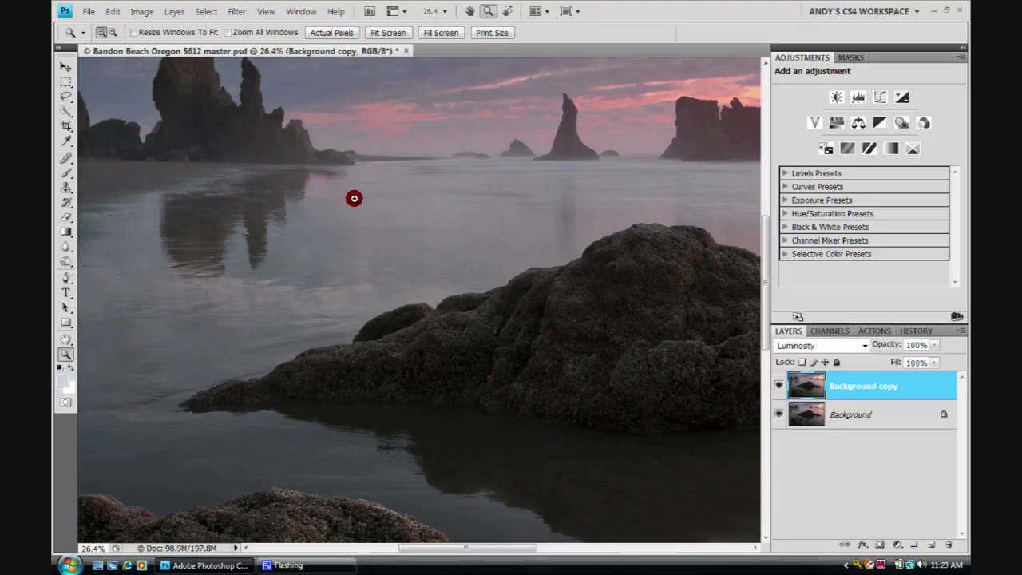
Open Filter > Sharpen > Unsharp Mask and preview the sea-stack spire.
{"action": "left_click", "coordinate": [234, 11]}
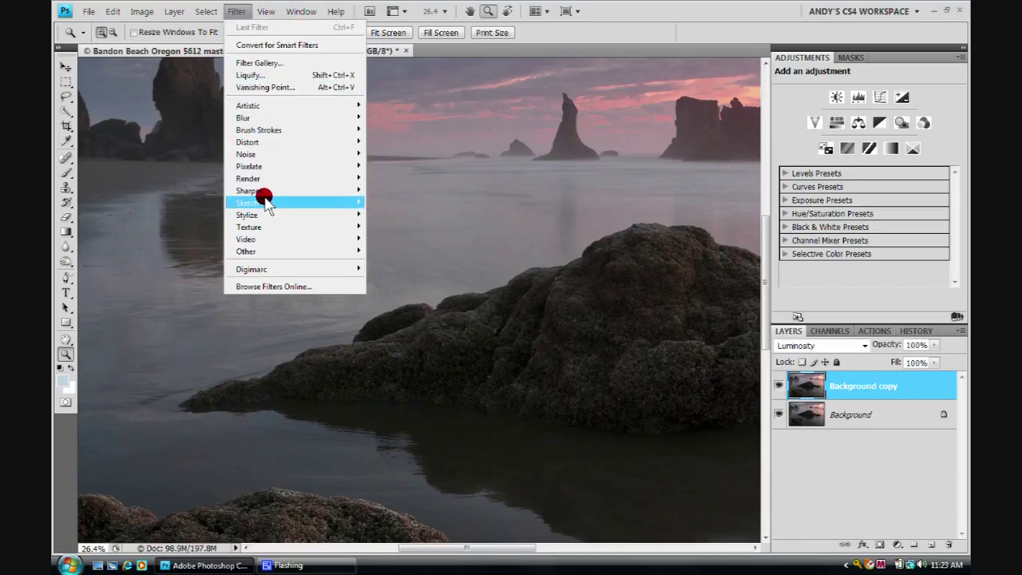
{"action": "mouse_move", "coordinate": [262, 192]}
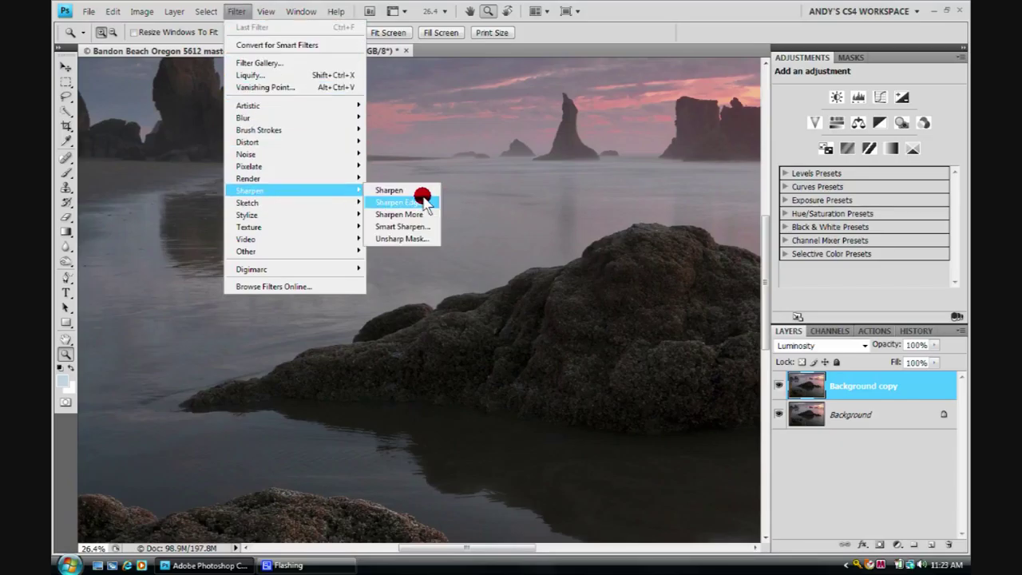
{"action": "left_click", "coordinate": [419, 238]}
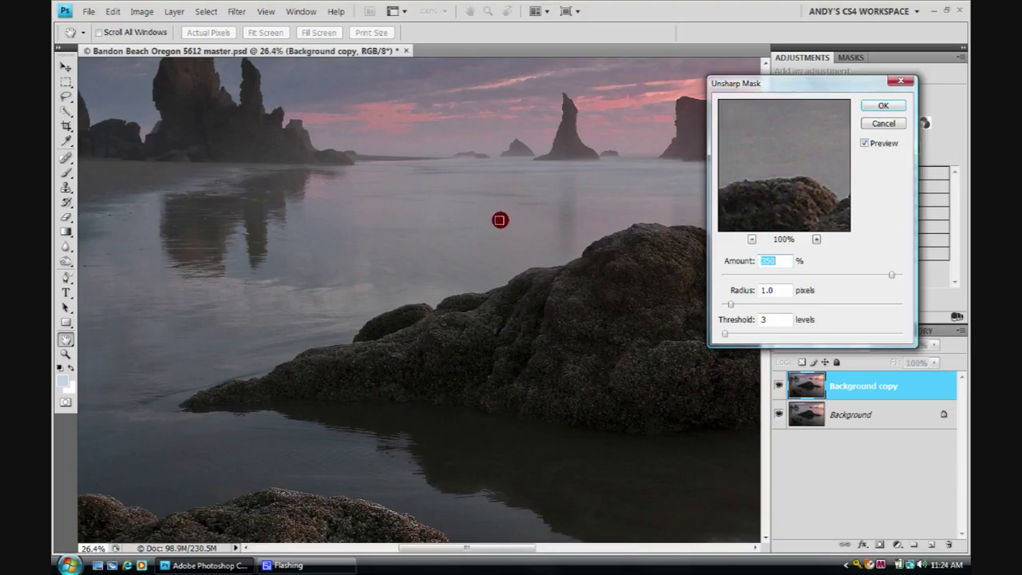
{"action": "left_click", "coordinate": [568, 124]}
{"action": "left_click", "coordinate": [272, 484]}
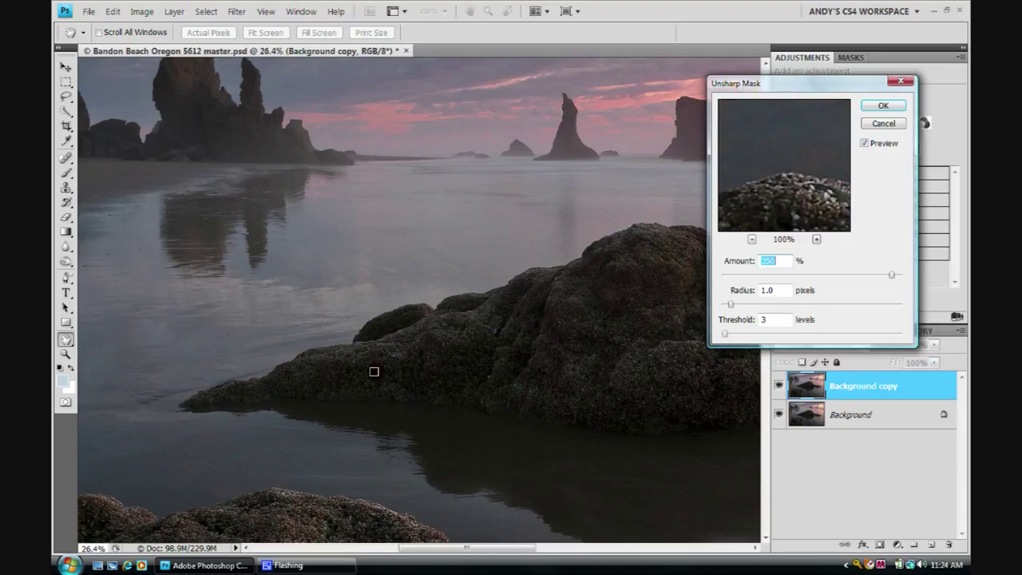
{"action": "left_click", "coordinate": [404, 304]}
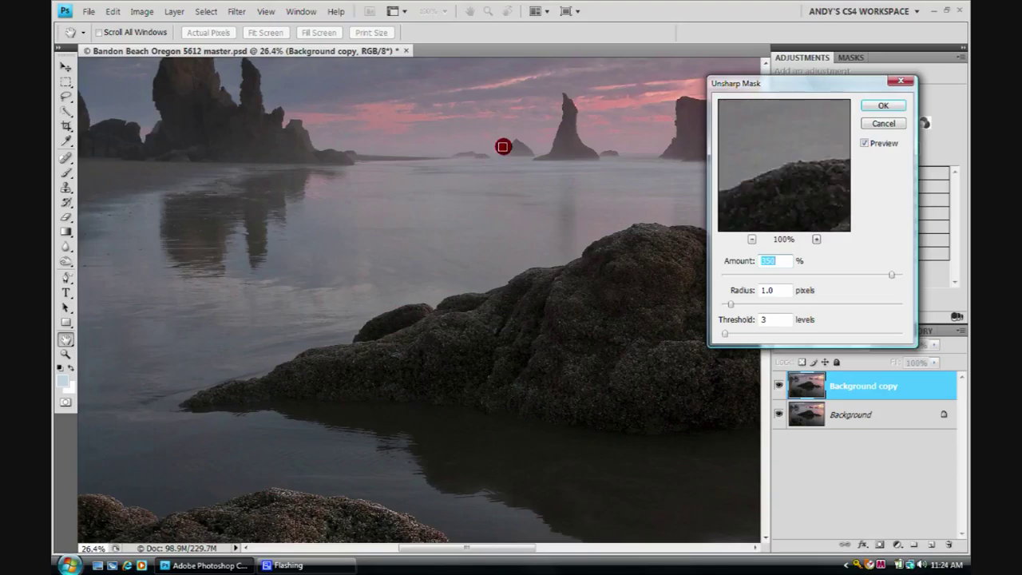
{"action": "left_click", "coordinate": [559, 130]}
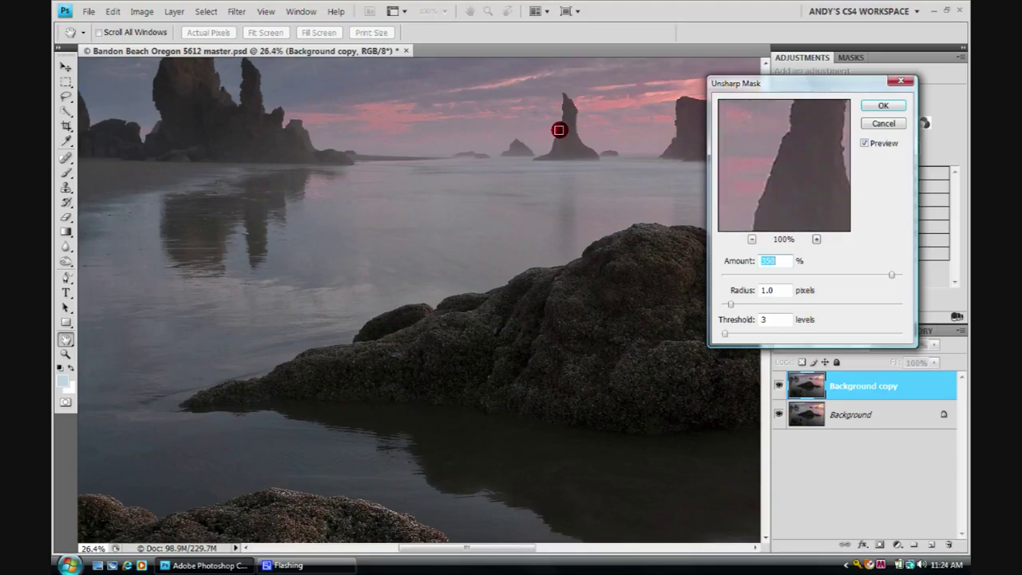
Compare the preview at 200% and 100% against the original, then enter Amount 300.
{"action": "left_click", "coordinate": [815, 238]}
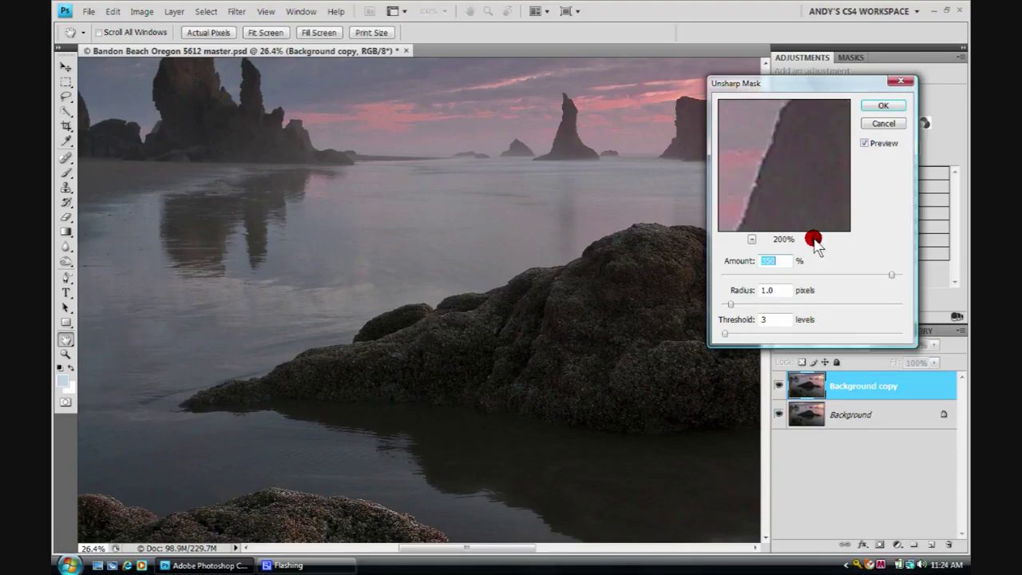
{"action": "left_click", "coordinate": [748, 238]}
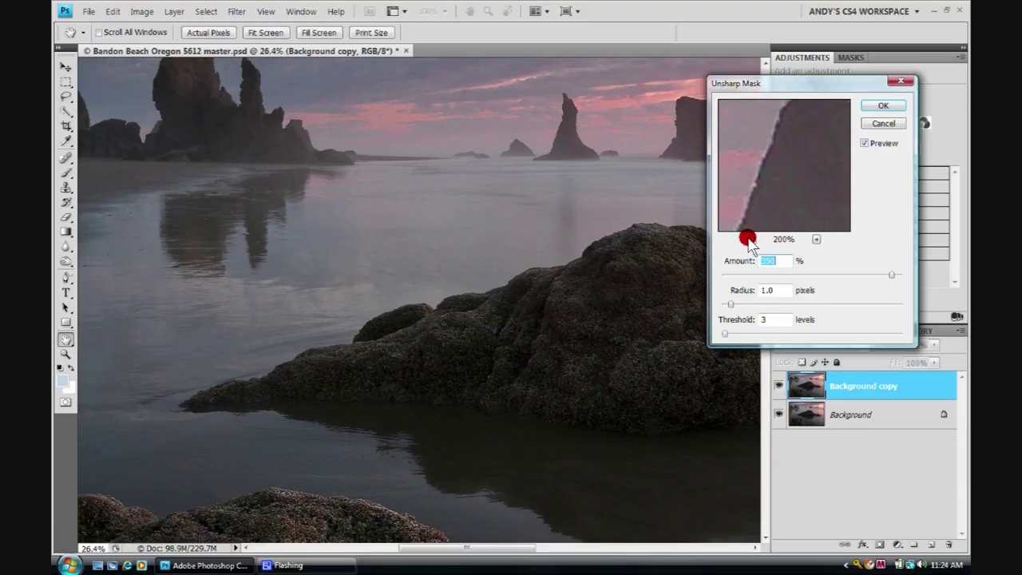
{"action": "left_click", "coordinate": [725, 170]}
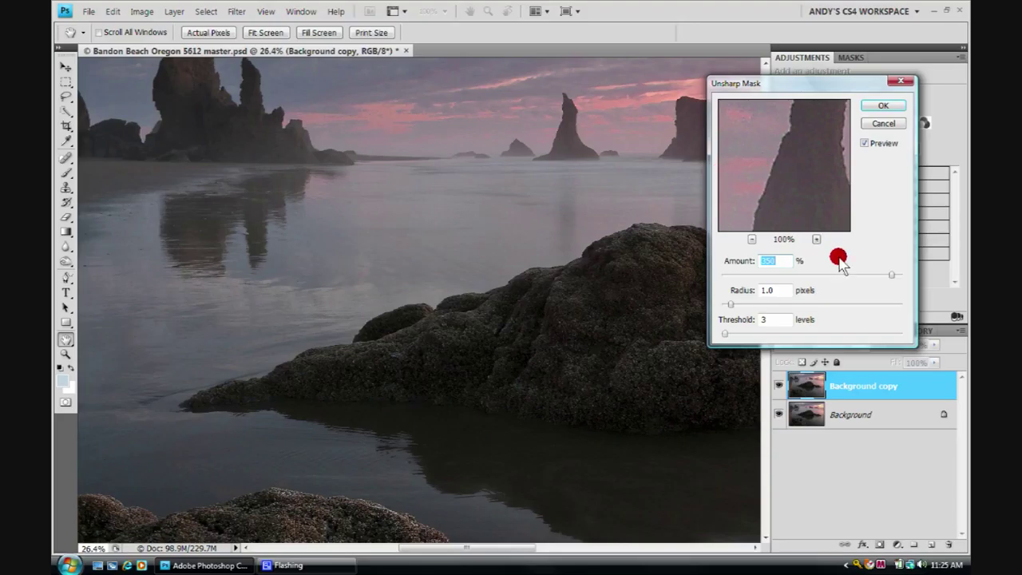
{"action": "mouse_move", "coordinate": [890, 276]}
{"action": "left_mouse_down"}
{"action": "mouse_move", "coordinate": [721, 280]}
{"action": "mouse_move", "coordinate": [913, 272]}
{"action": "mouse_move", "coordinate": [903, 273]}
{"action": "left_mouse_up"}
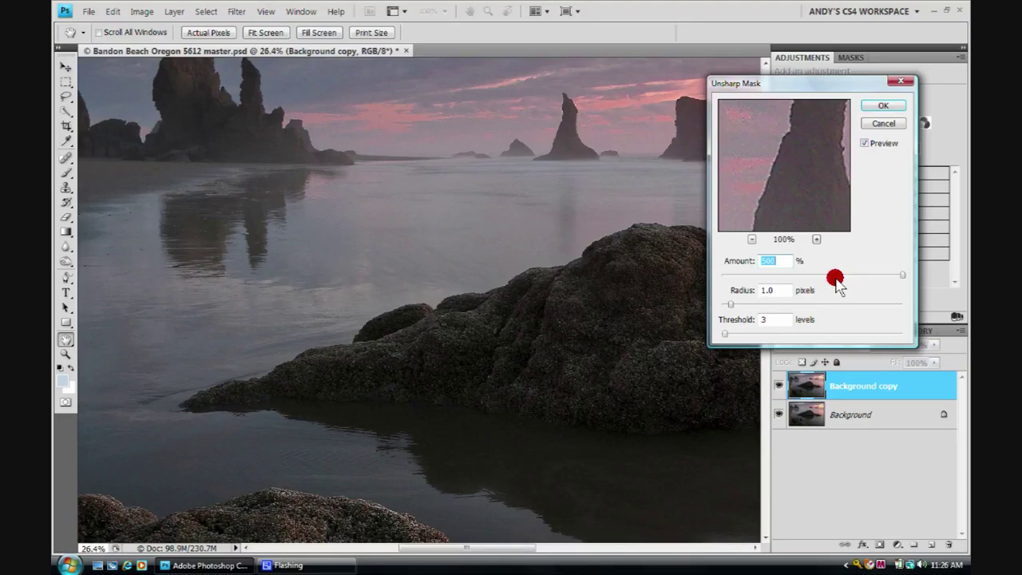
{"action": "type", "text": "300"}
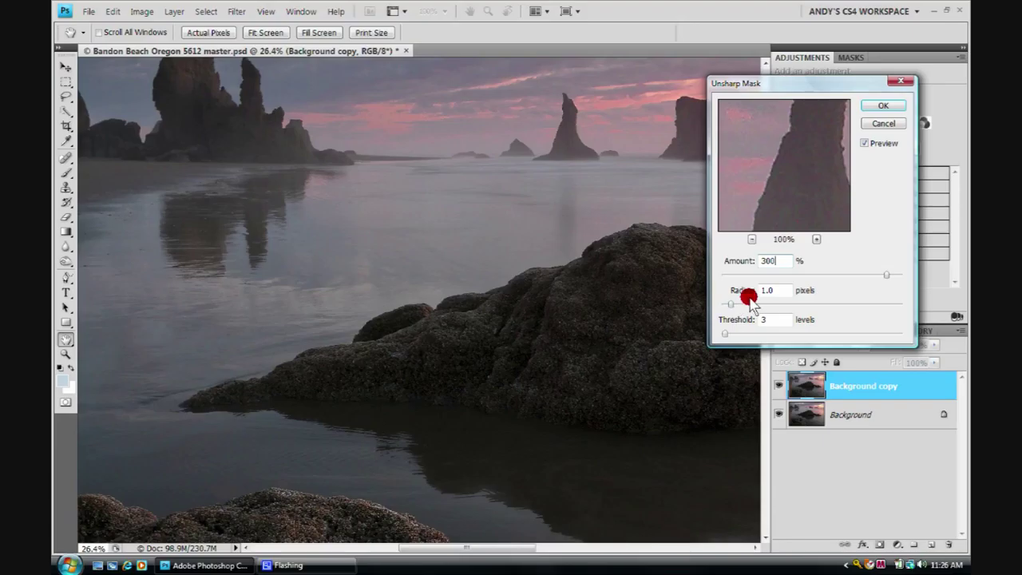
Select the Threshold field in Unsharp Mask with the Amount now at 300%.
{"action": "left_click", "coordinate": [725, 334]}
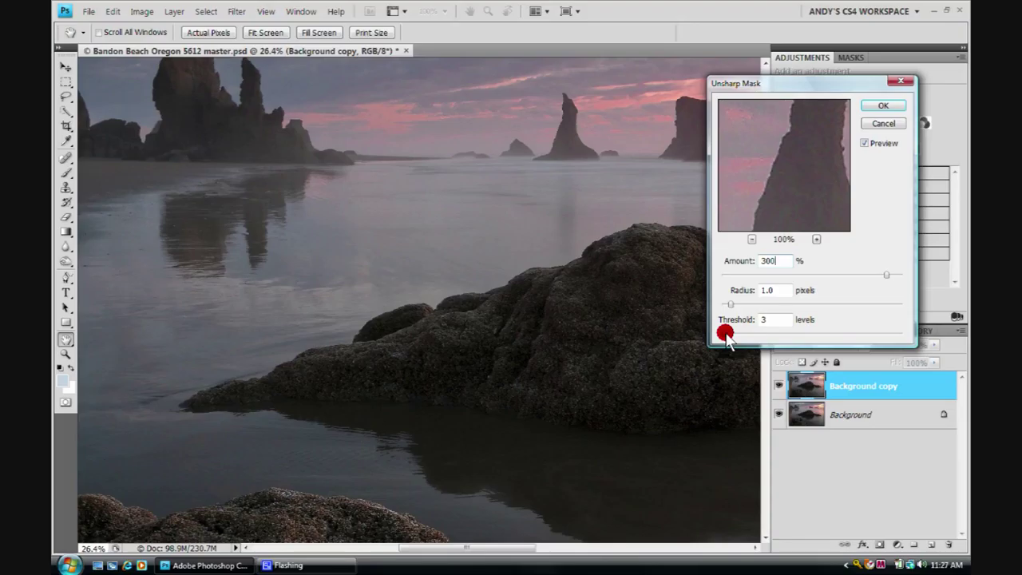
{"action": "left_click_drag", "start_coordinate": [725, 335], "coordinate": [715, 342]}
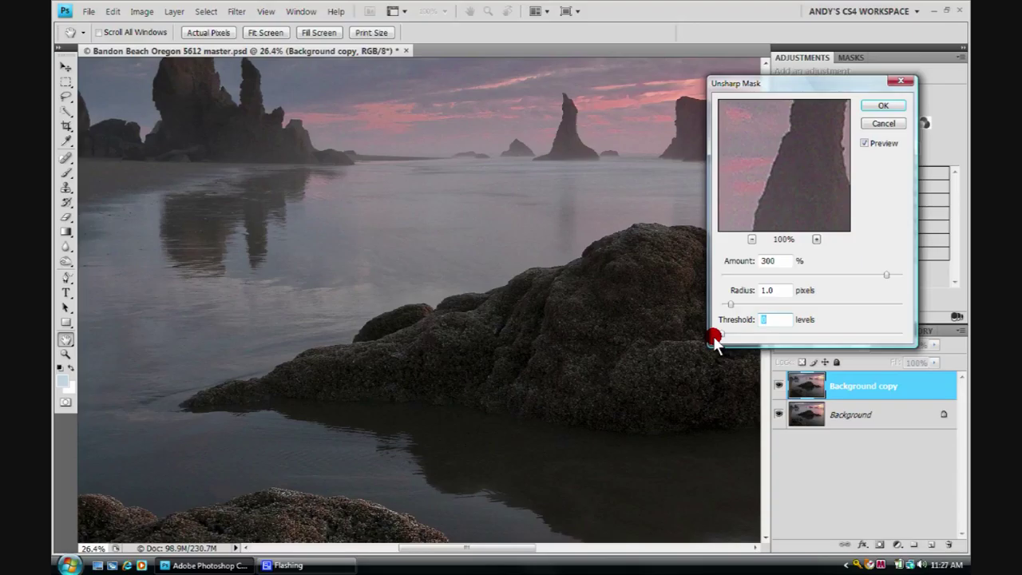
{"action": "left_click_drag", "start_coordinate": [716, 338], "coordinate": [733, 337]}
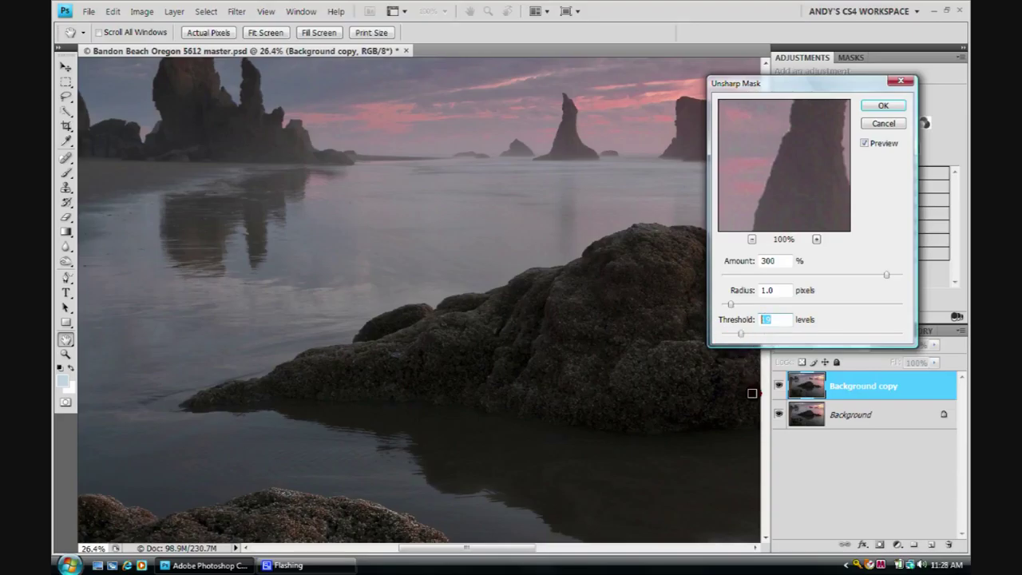
{"action": "type", "text": "3"}
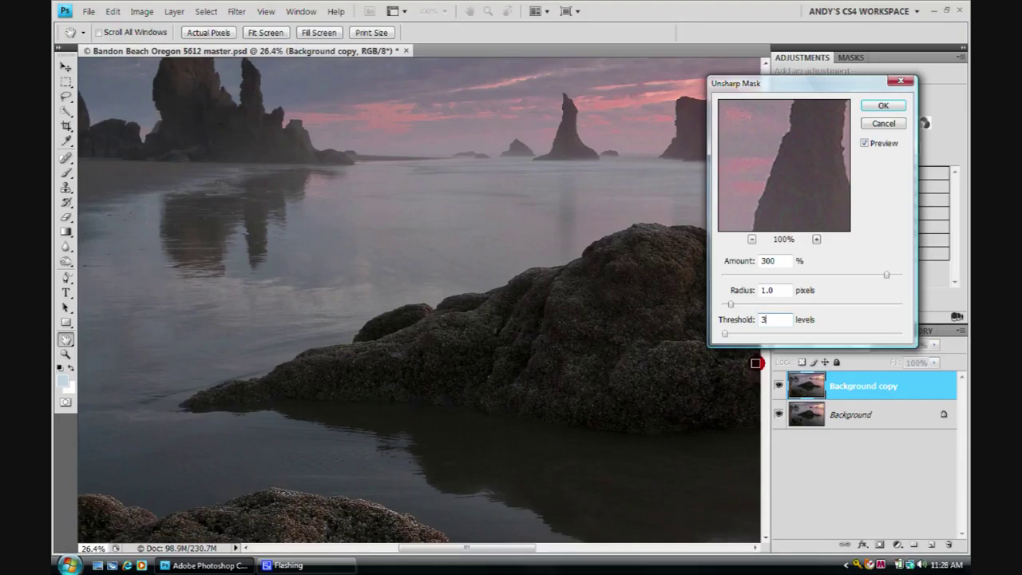
Test stronger sharpening: Amount 500%, Threshold 0, Radius 2.7 pixels, previewing a sea-stack edge.
{"action": "left_click", "coordinate": [750, 185]}
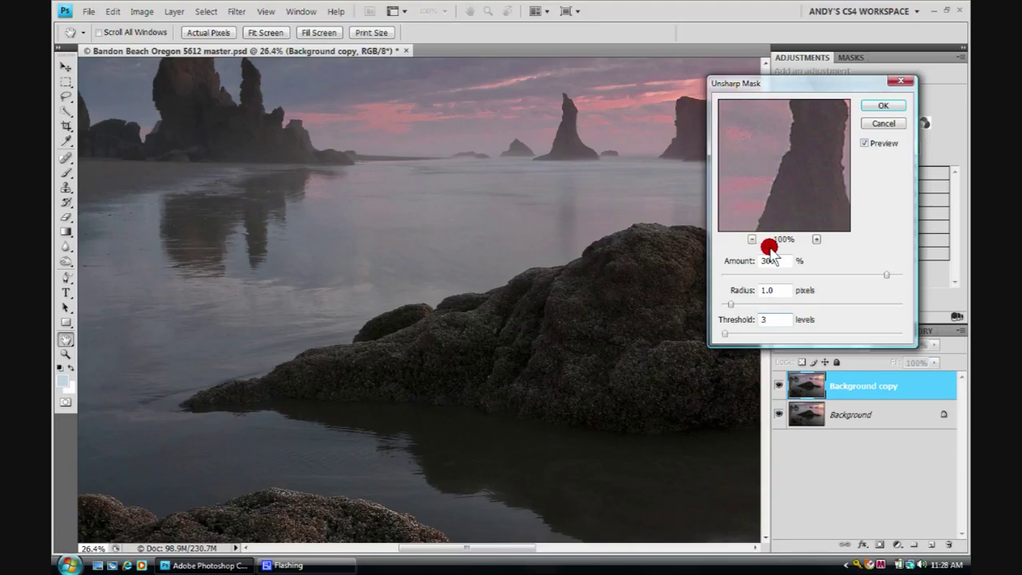
{"action": "left_click", "coordinate": [884, 275]}
{"action": "left_click_drag", "start_coordinate": [885, 275], "coordinate": [908, 277]}
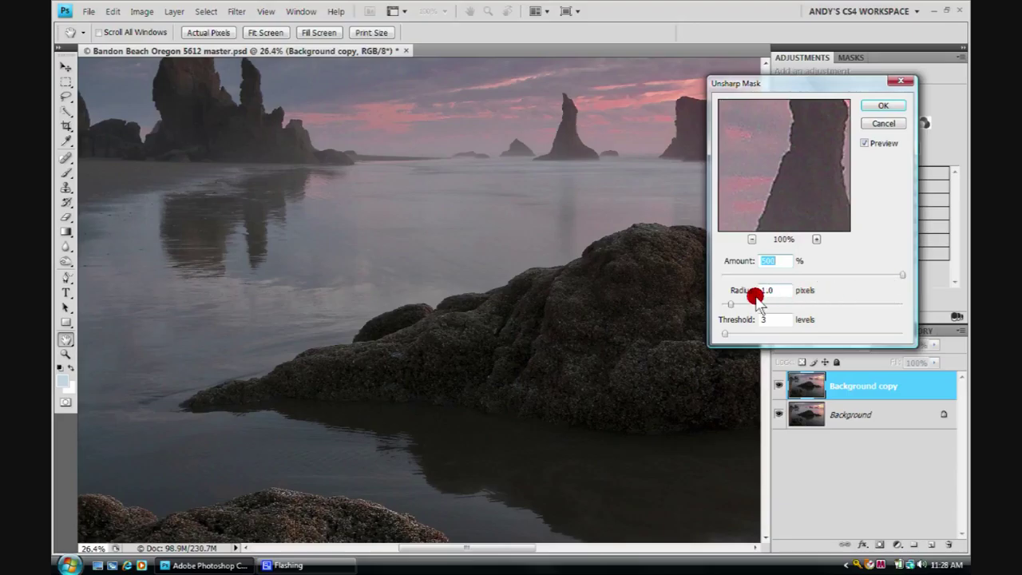
{"action": "left_click", "coordinate": [723, 334]}
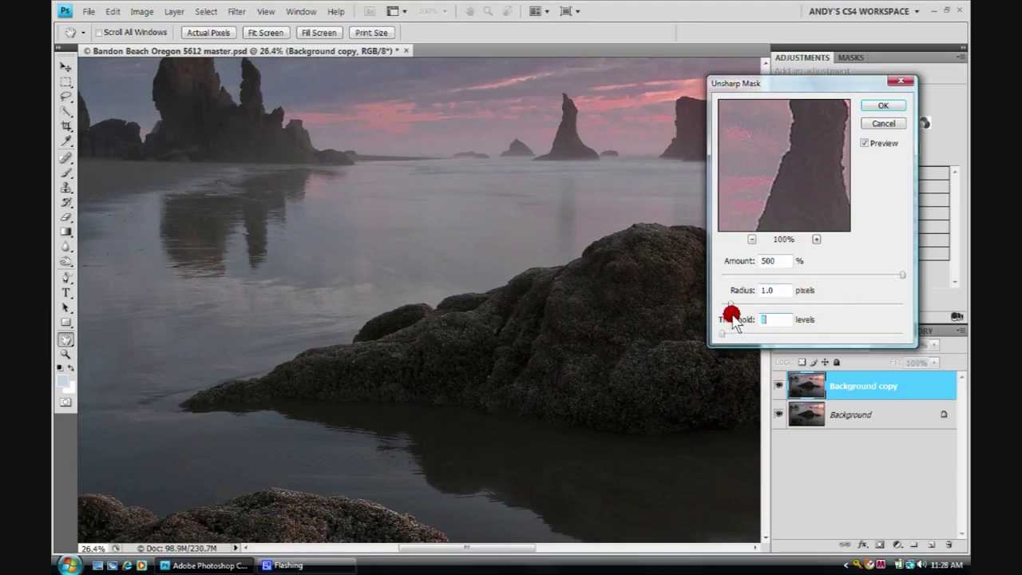
{"action": "left_click_drag", "start_coordinate": [730, 305], "coordinate": [747, 304]}
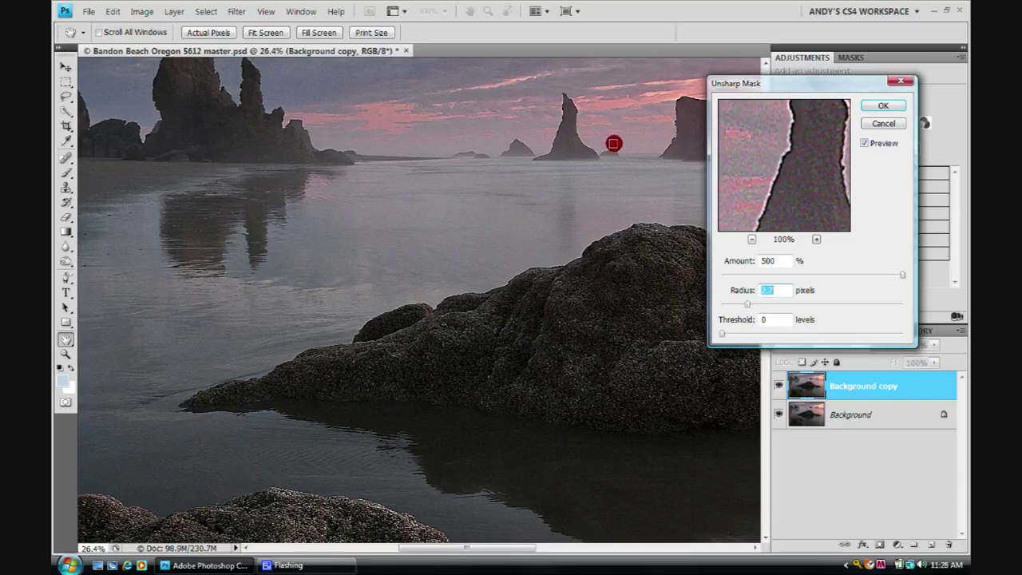
{"action": "left_click", "coordinate": [550, 140]}
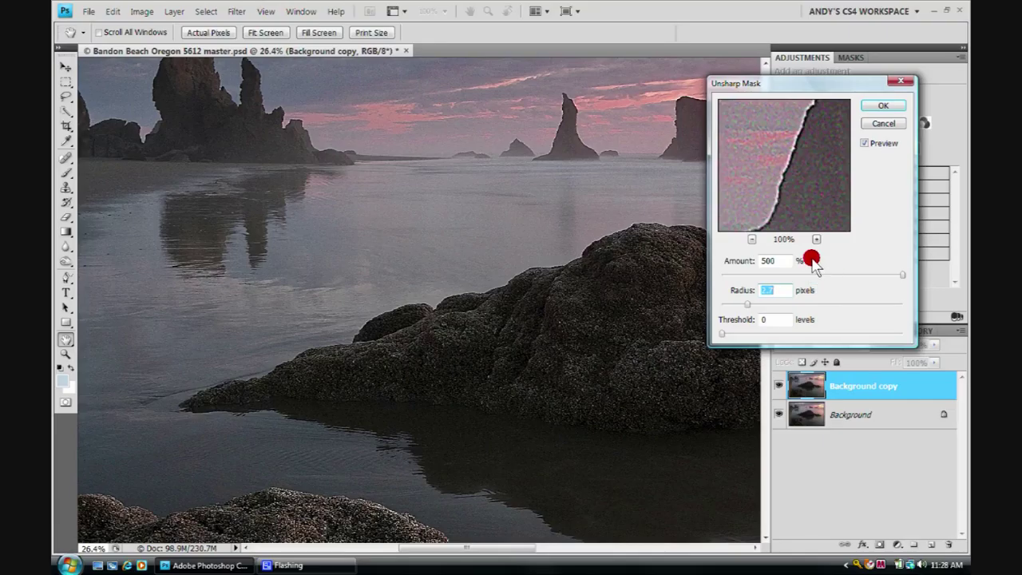
Enter Amount 300%, reduce Radius to 1 pixel, and set Threshold to 3 levels.
{"action": "double_click", "coordinate": [766, 261]}
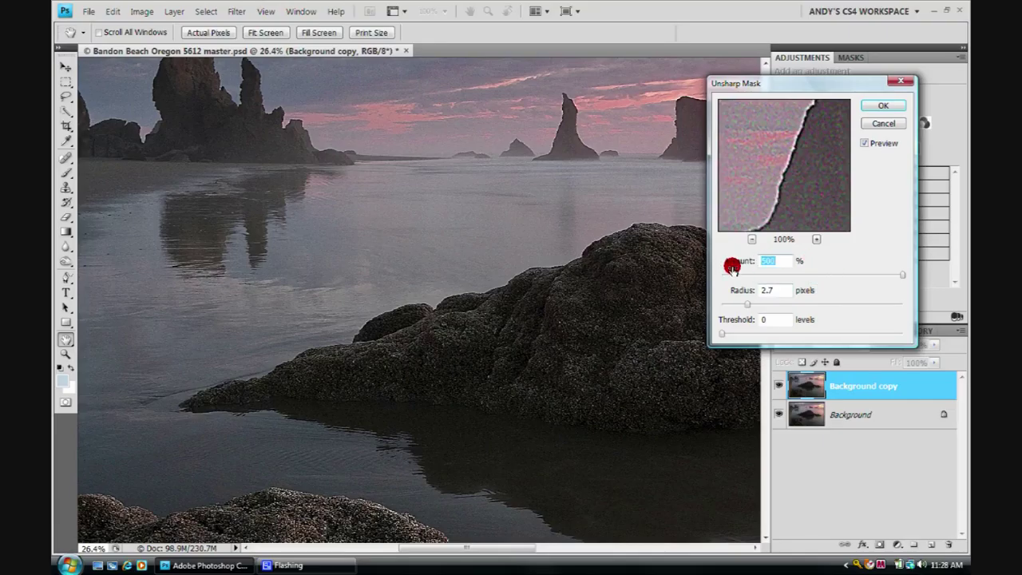
{"action": "type", "text": "300"}
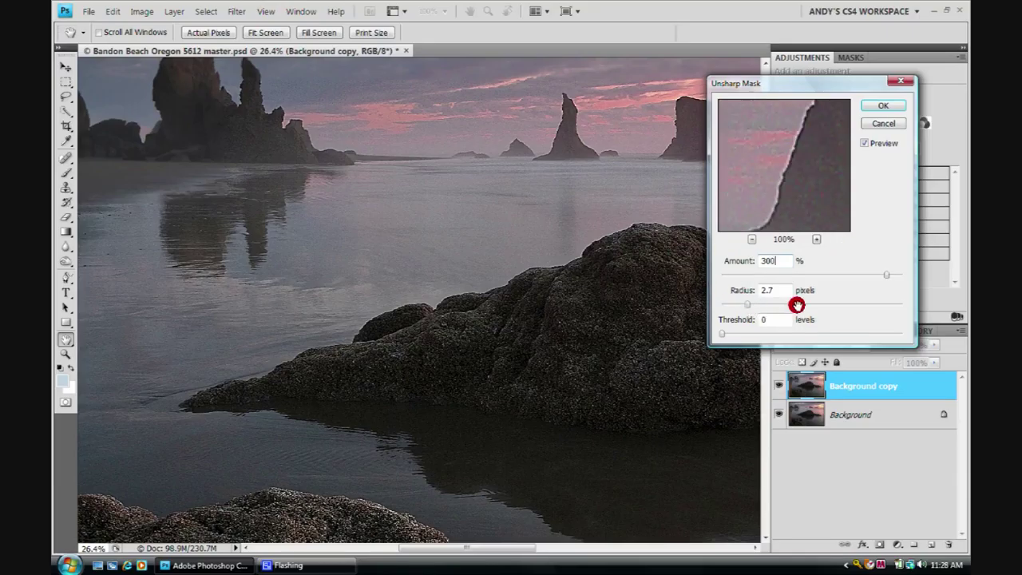
{"action": "left_click_drag", "start_coordinate": [748, 305], "coordinate": [731, 305]}
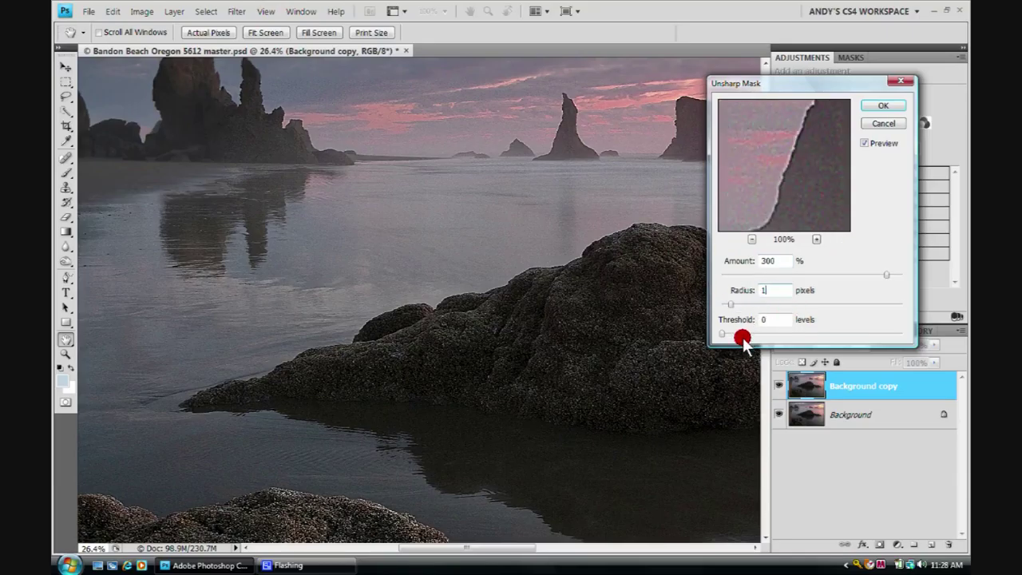
{"action": "left_click", "coordinate": [722, 334]}
{"action": "type", "text": "3"}
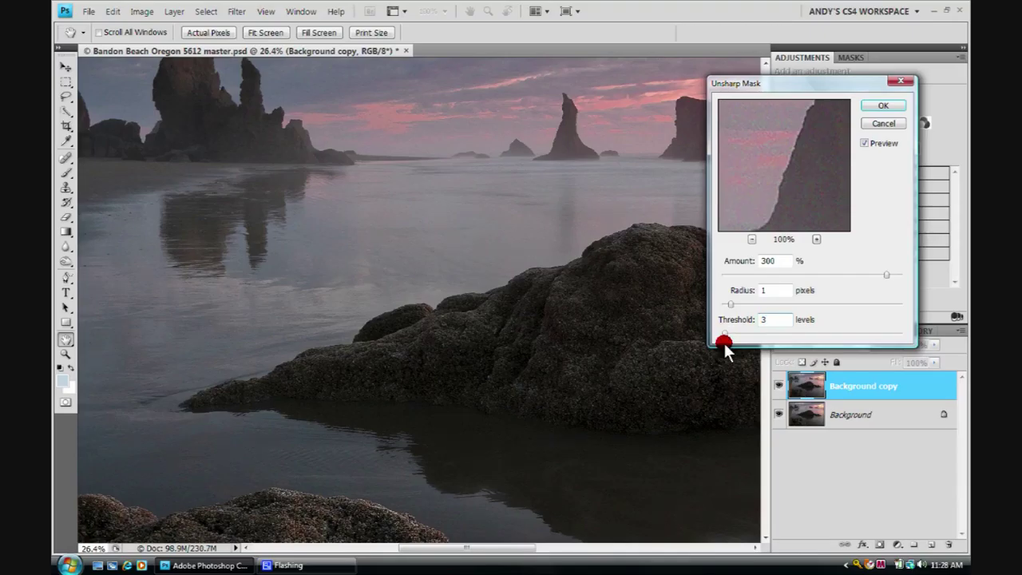
Apply Unsharp Mask, then toggle the Background copy on and off to compare the sky and sea stacks.
{"action": "left_click", "coordinate": [876, 106]}
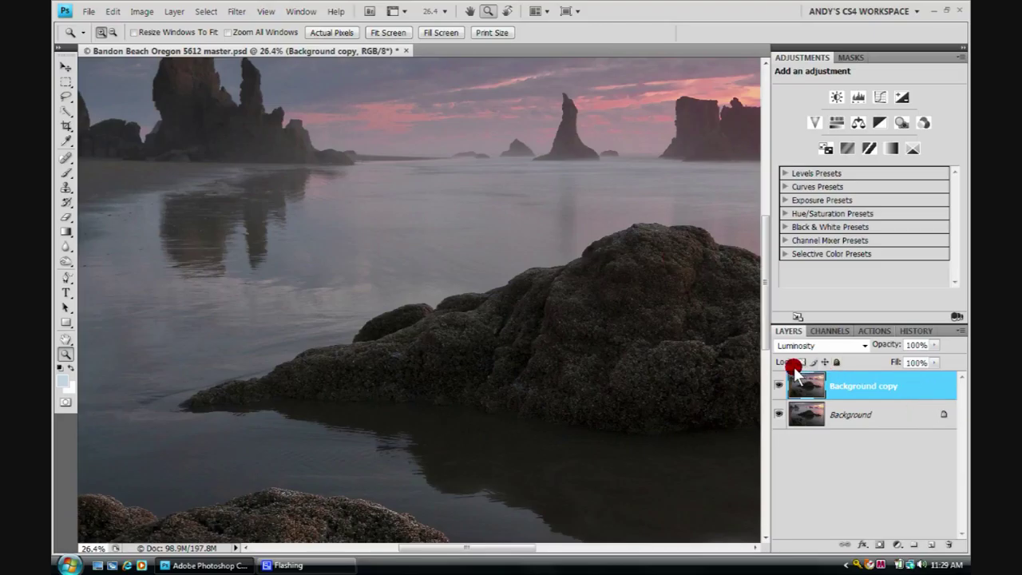
{"action": "left_click", "coordinate": [779, 386]}
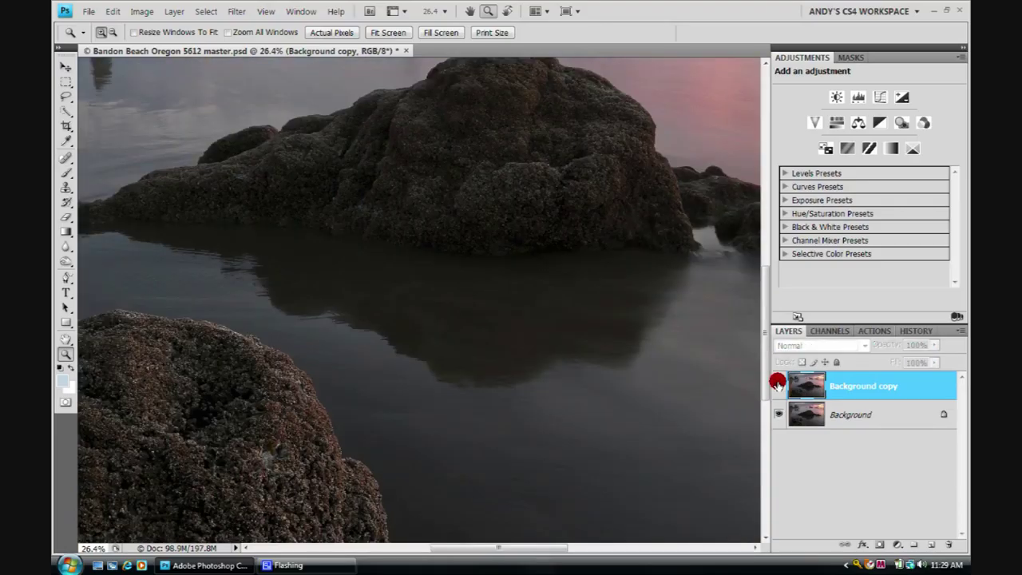
{"action": "left_click_drag", "start_coordinate": [671, 306], "coordinate": [449, 456]}
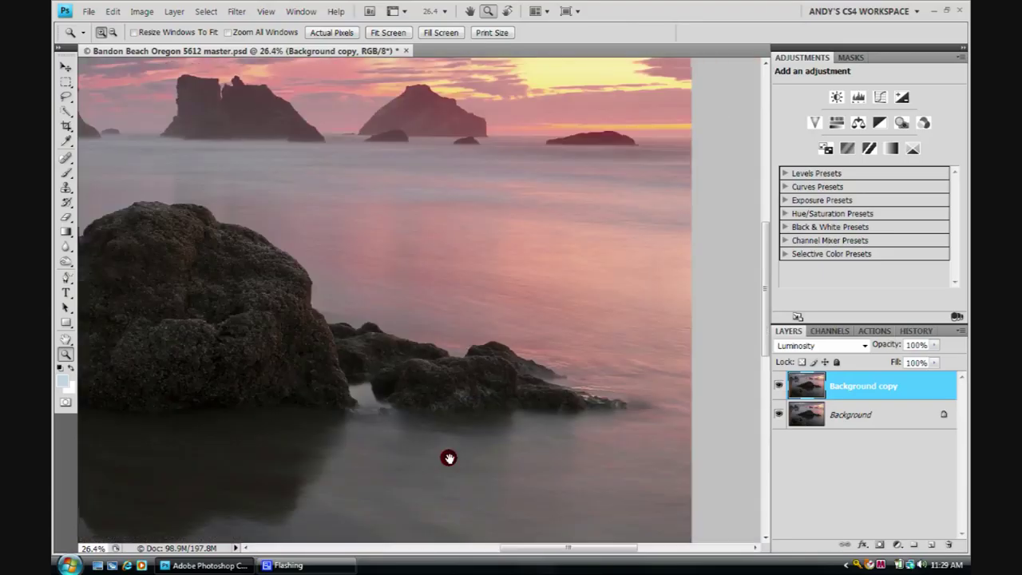
{"action": "left_click", "coordinate": [776, 384]}
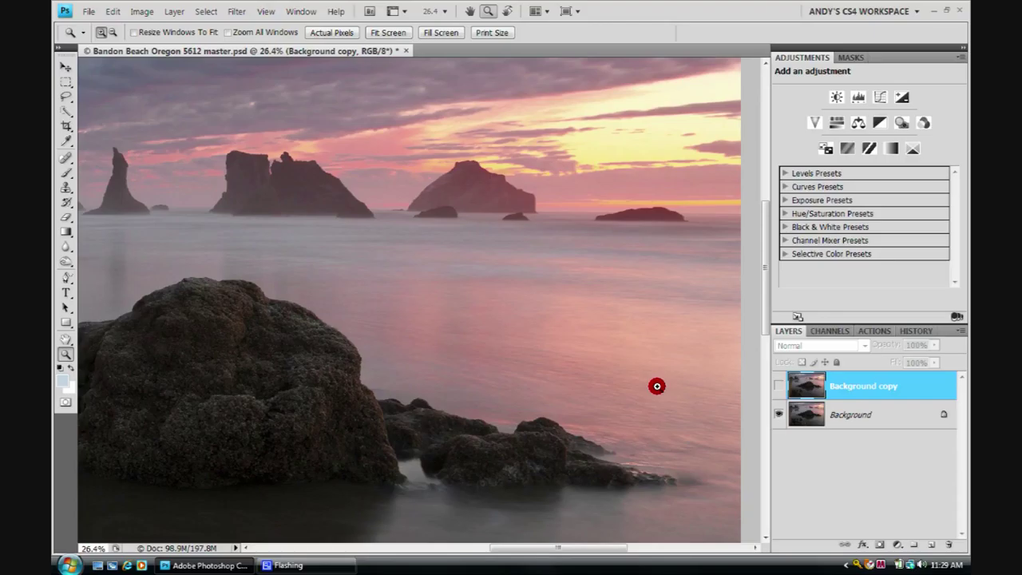
{"action": "left_click", "coordinate": [778, 386]}
Flatten the sharpened copy into the Background layer and pan to the photo's upper left.
{"action": "left_click", "coordinate": [174, 11]}
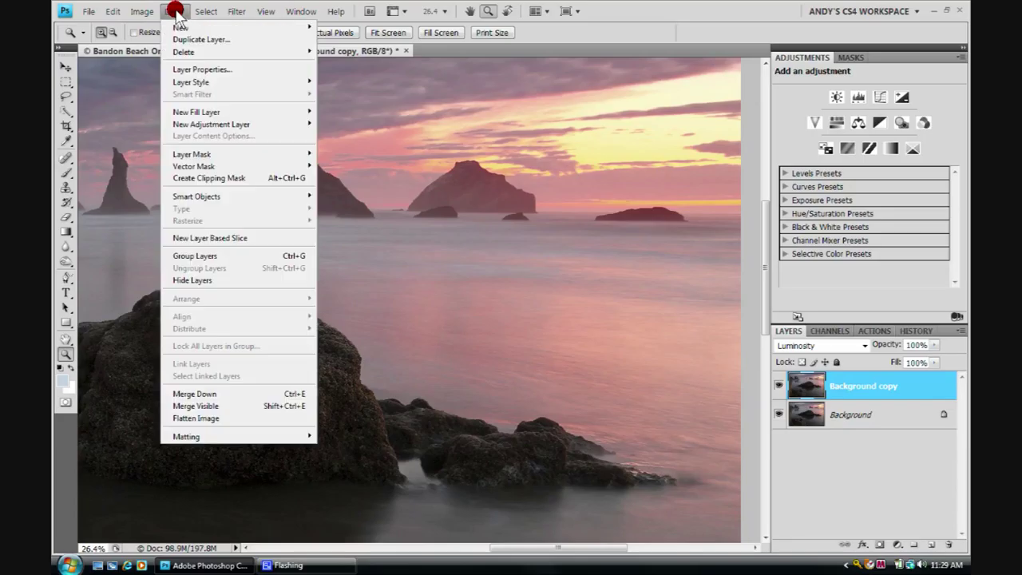
{"action": "left_click", "coordinate": [194, 416]}
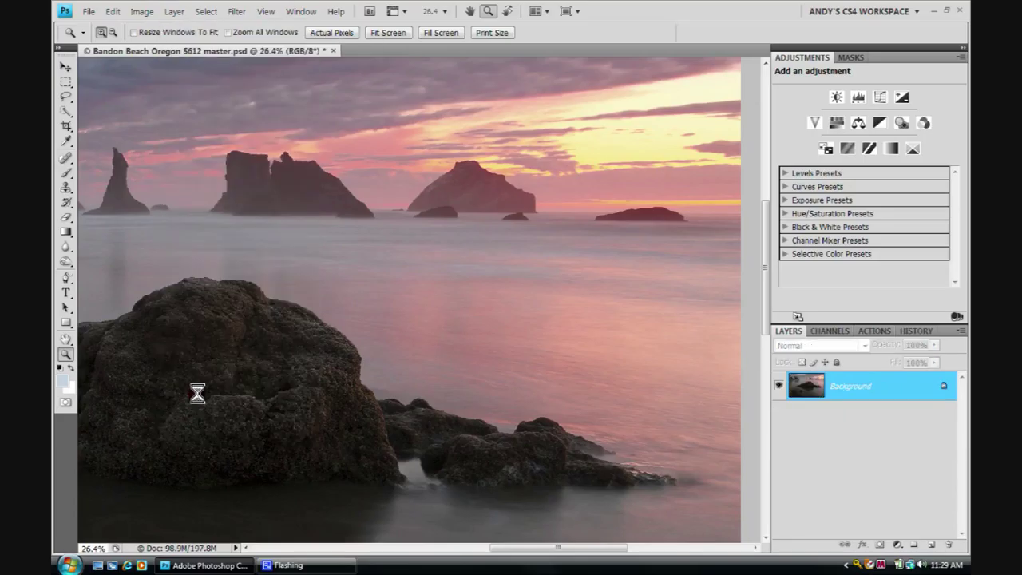
{"action": "left_click_drag", "start_coordinate": [183, 253], "coordinate": [612, 401]}
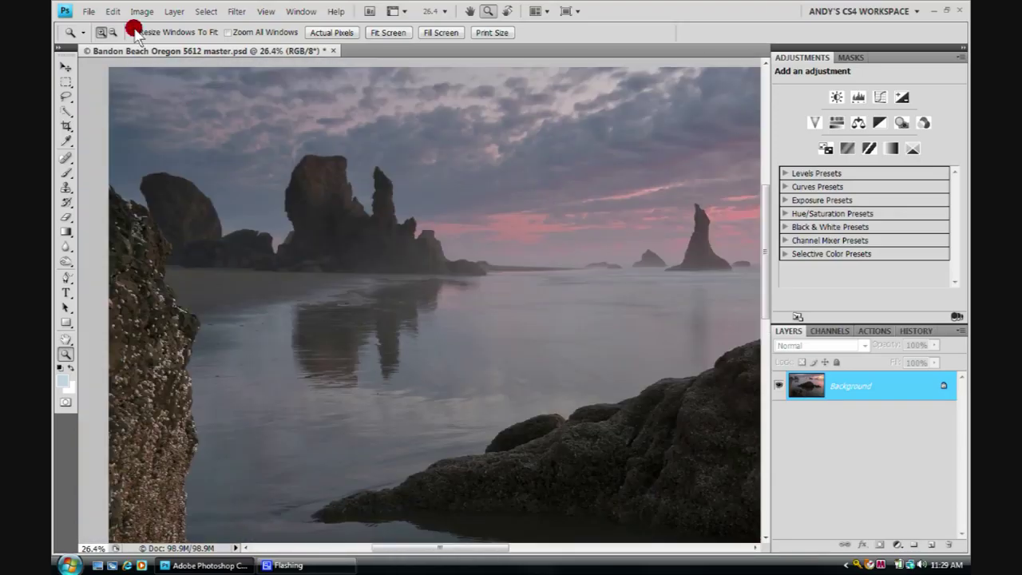
{"action": "left_click", "coordinate": [87, 11]}
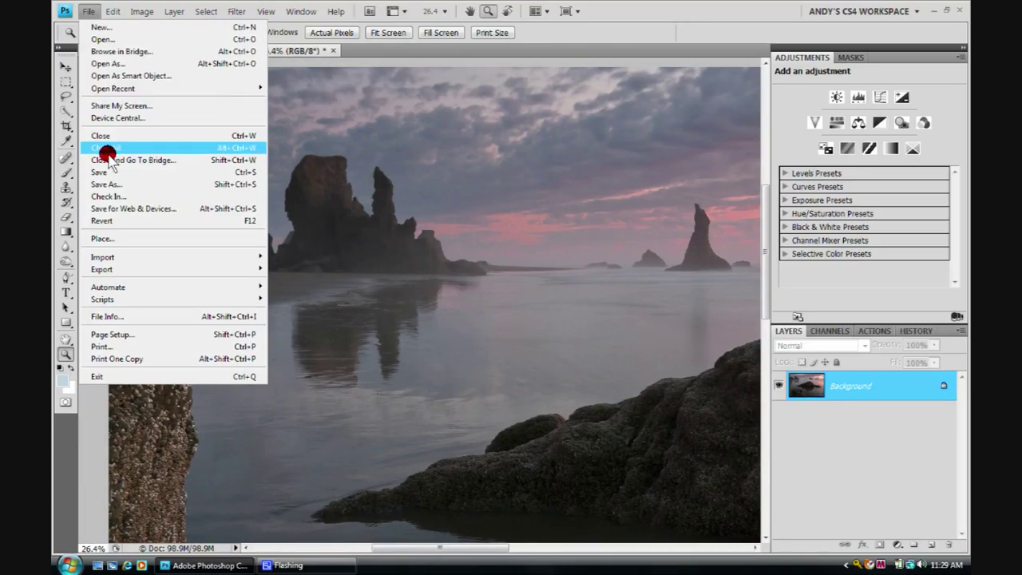
Save a copy as '16 x 24 Bandon Beach Oregon 5612.psd', adding the '16 x 24' prefix and dropping 'master'.
{"action": "left_click", "coordinate": [110, 184]}
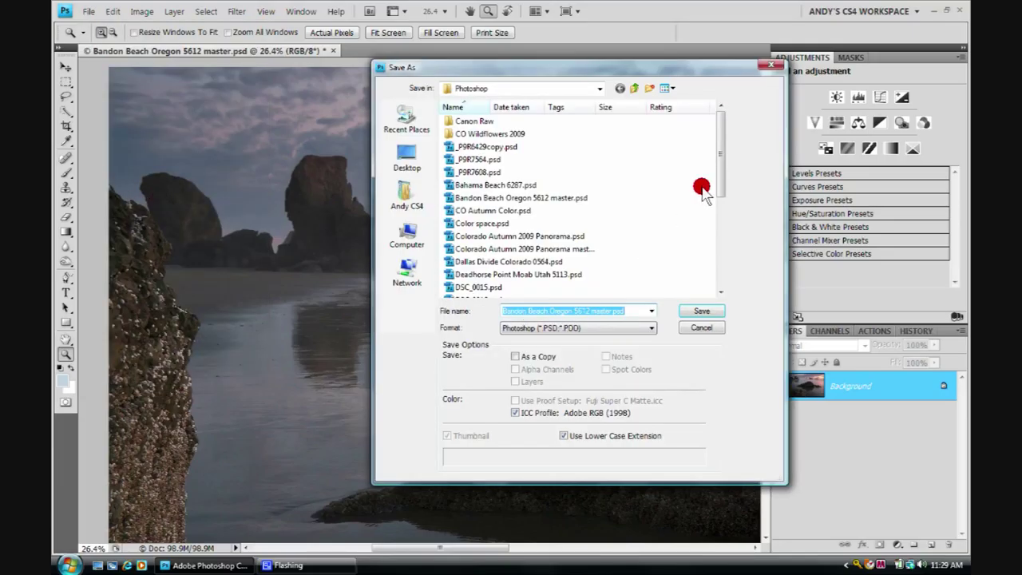
{"action": "left_click_drag", "start_coordinate": [721, 159], "coordinate": [688, 247]}
{"action": "left_click", "coordinate": [503, 310]}
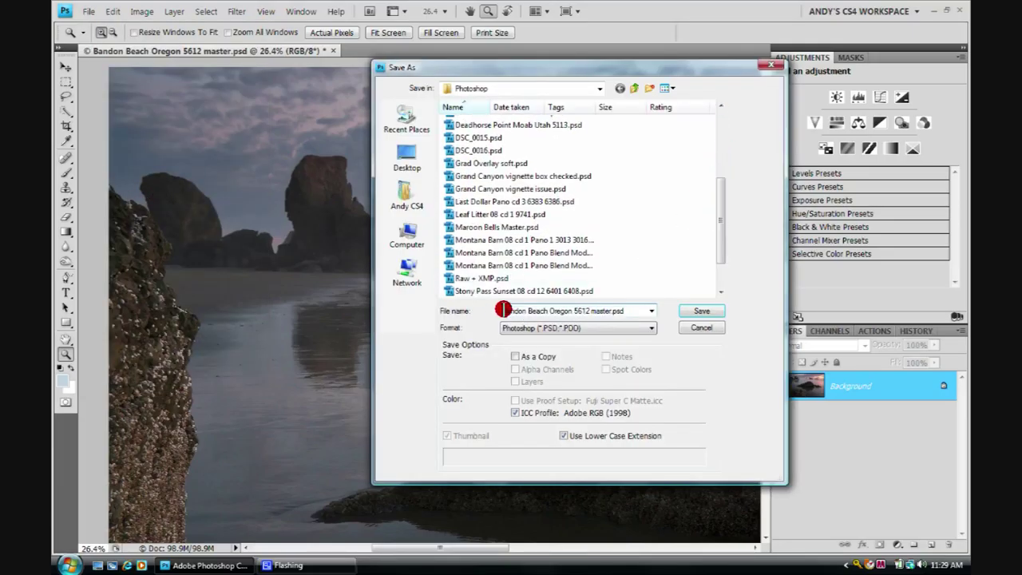
{"action": "type", "text": "16 x "}
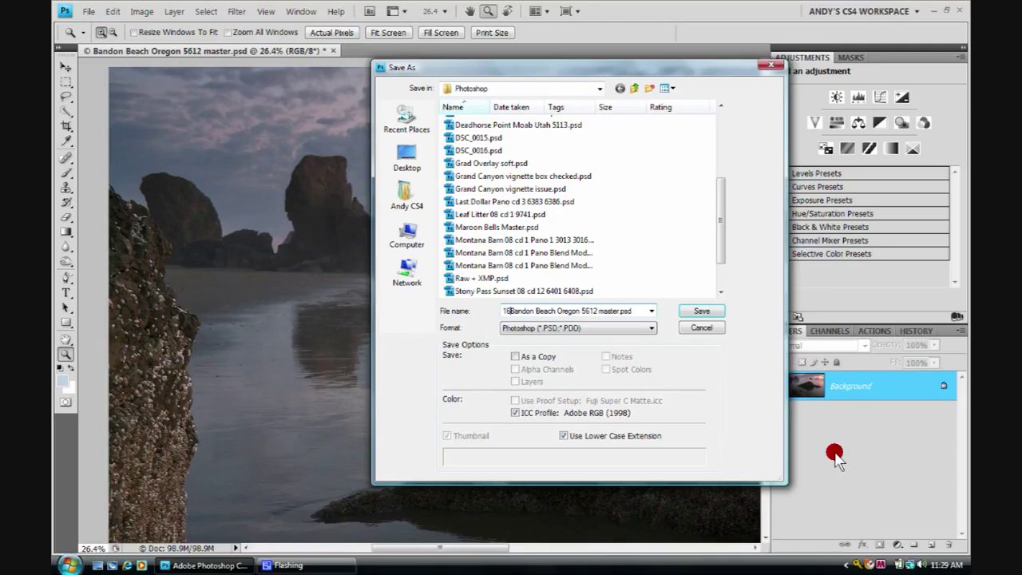
{"action": "type", "text": "24"}
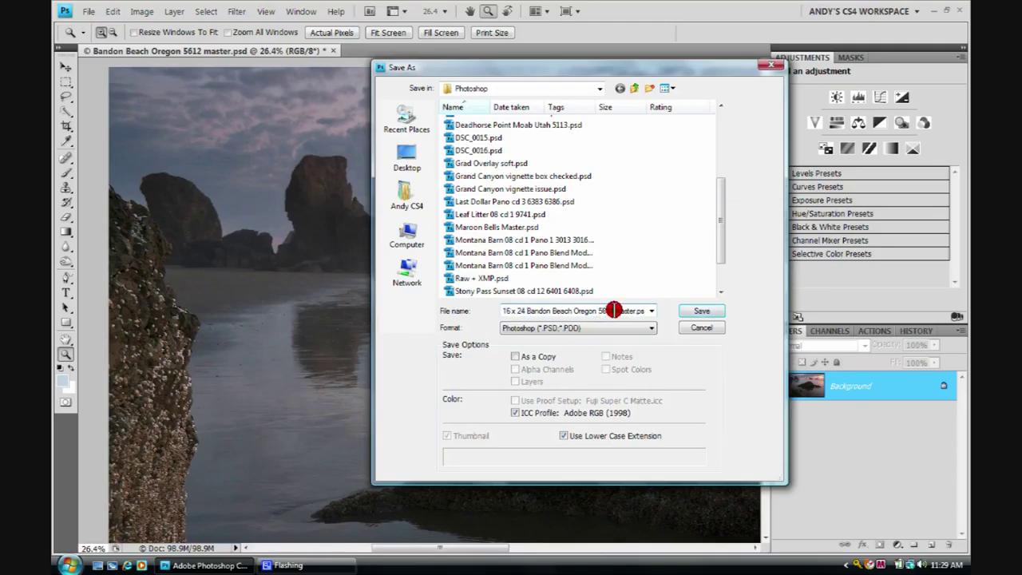
{"action": "key", "text": "Delete"}
{"action": "key", "text": "Delete"}
{"action": "key", "text": "Delete"}
{"action": "key", "text": "Delete"}
{"action": "key", "text": "Delete"}
{"action": "key", "text": "Delete"}
{"action": "key", "text": "Delete"}
{"action": "left_click", "coordinate": [535, 362]}
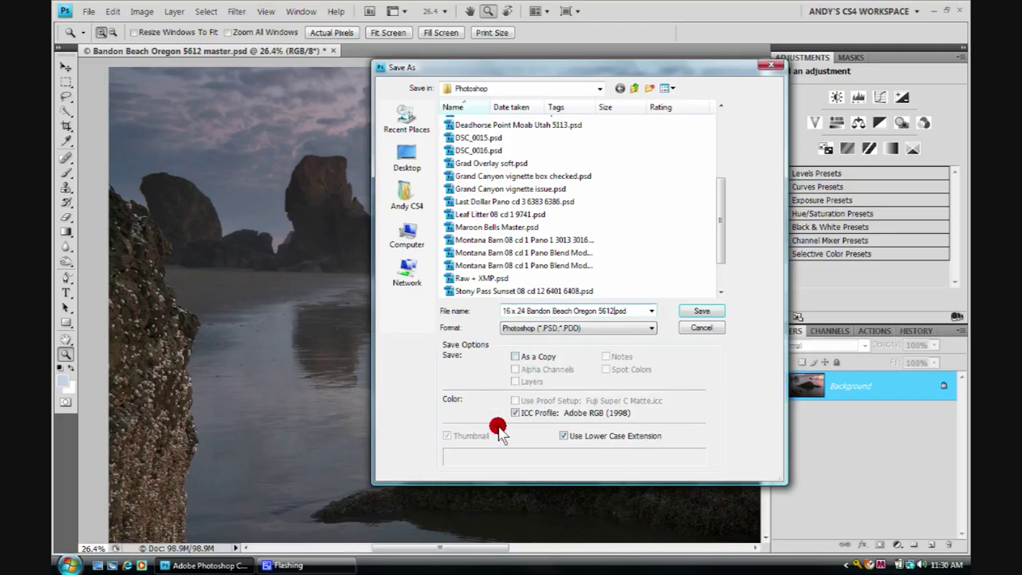
{"action": "left_click", "coordinate": [692, 311]}
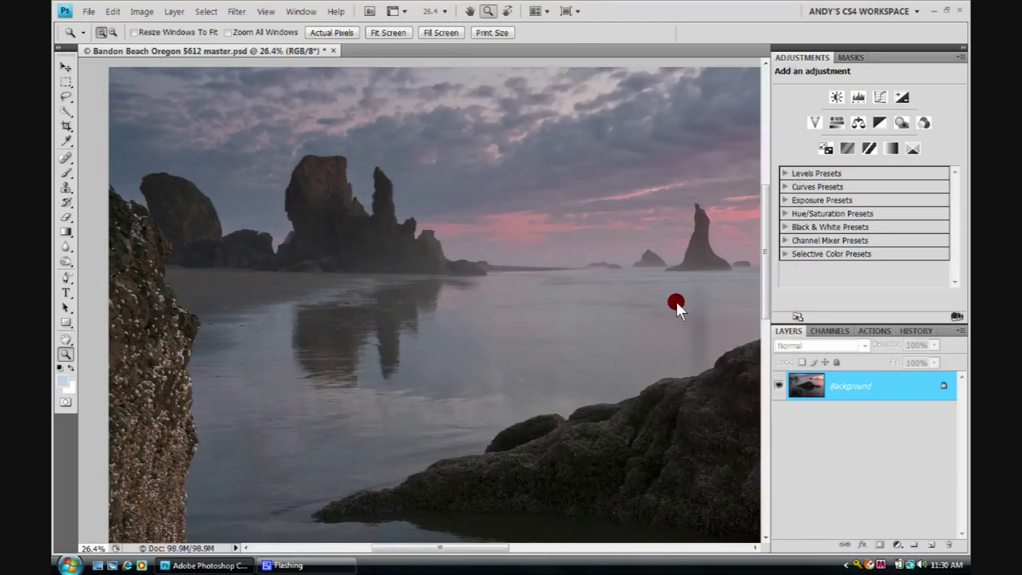